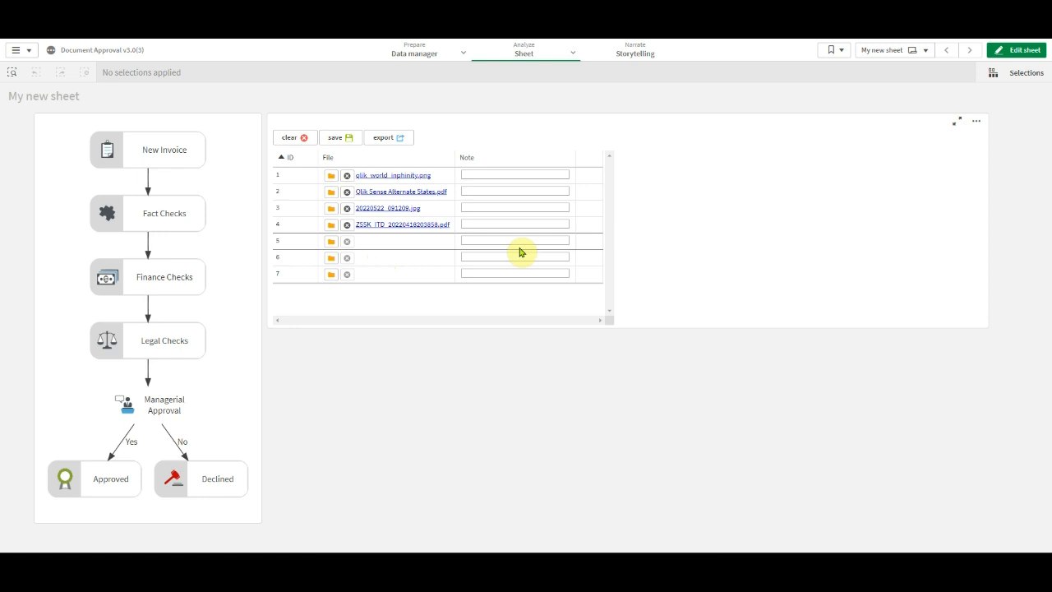
# Put the sheet into edit mode and add a new field in the form object's form configuration
pyautogui.click(1017, 49)
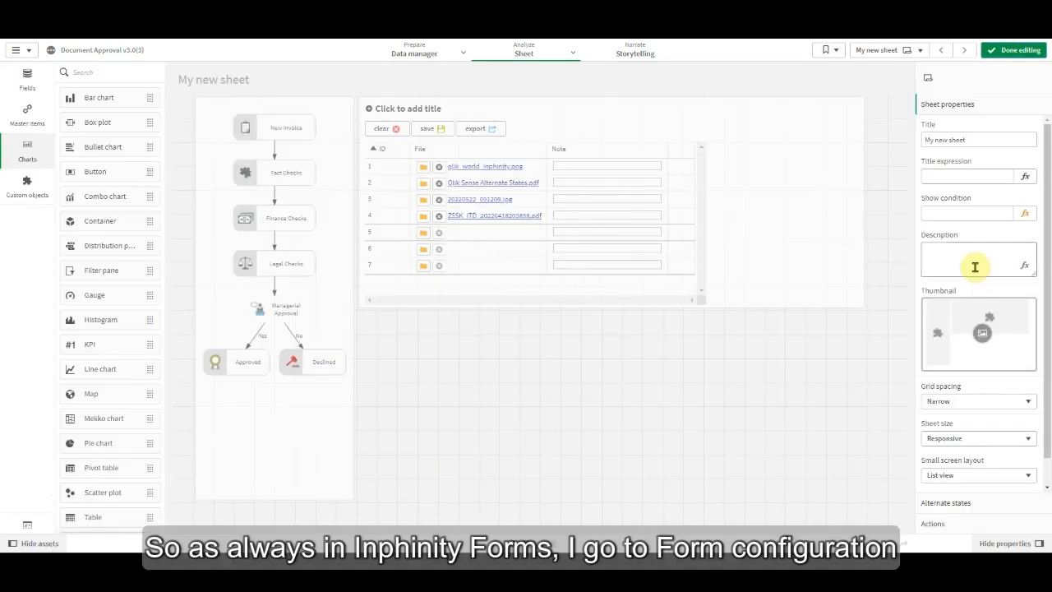
pyautogui.click(823, 272)
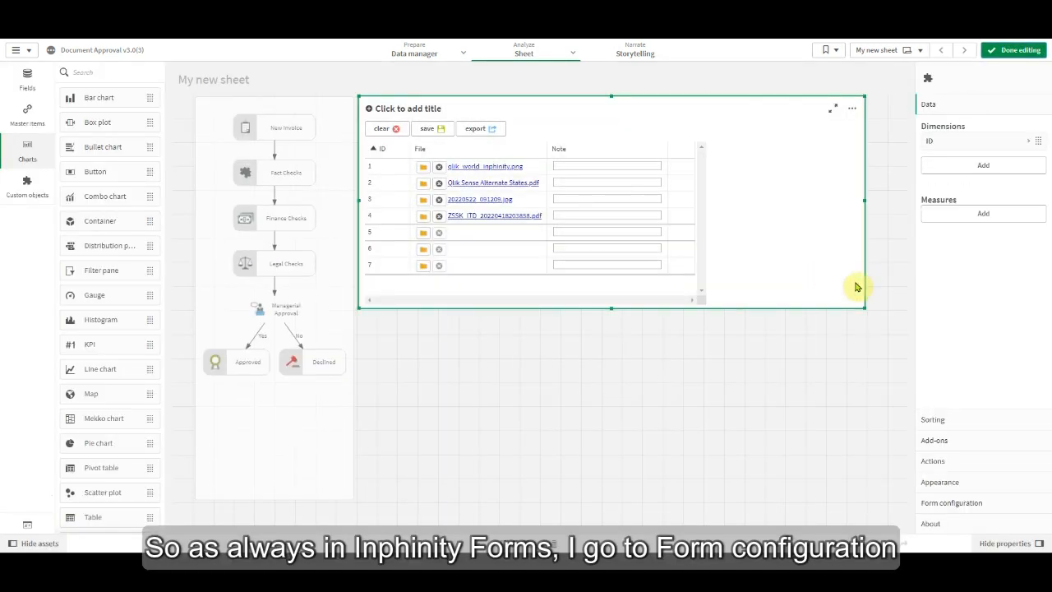
pyautogui.click(986, 507)
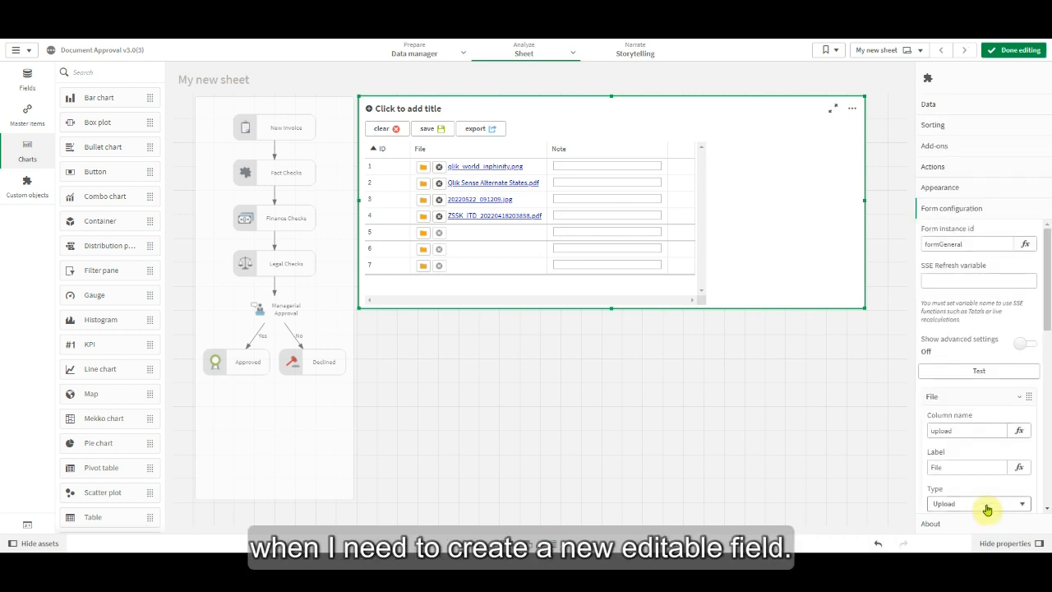
pyautogui.click(995, 399)
pyautogui.click(989, 442)
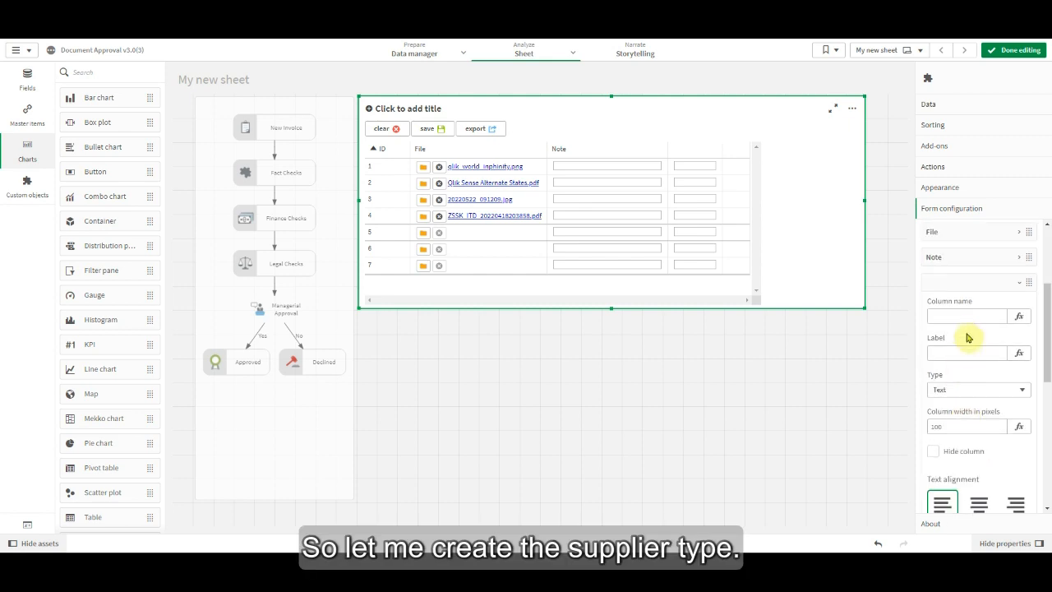
# Define the new form field with column name supplier_type, label Supplier Type and type Select box
pyautogui.click(966, 319)
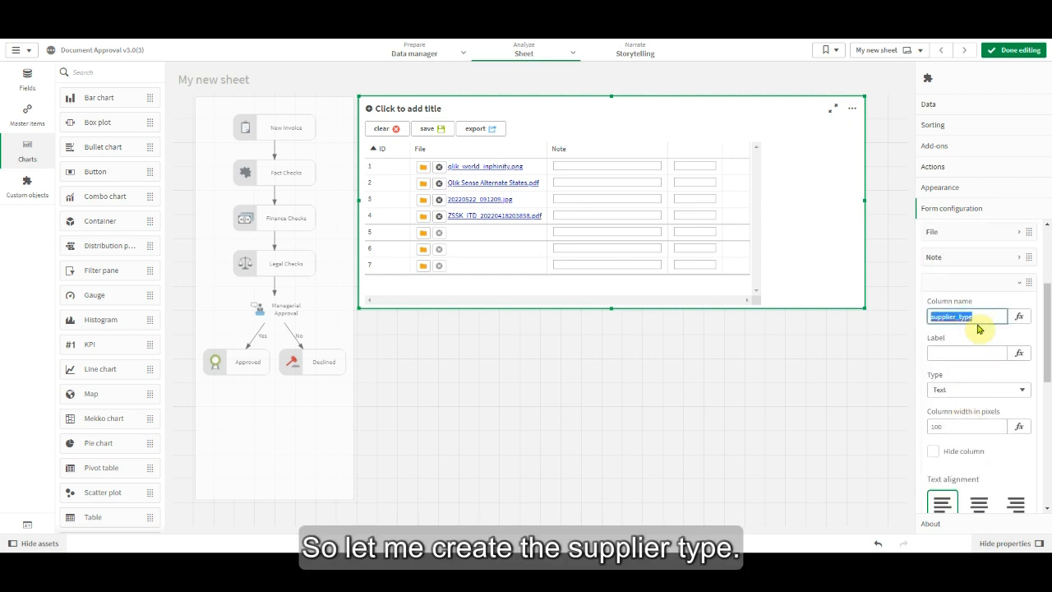
pyautogui.click(960, 352)
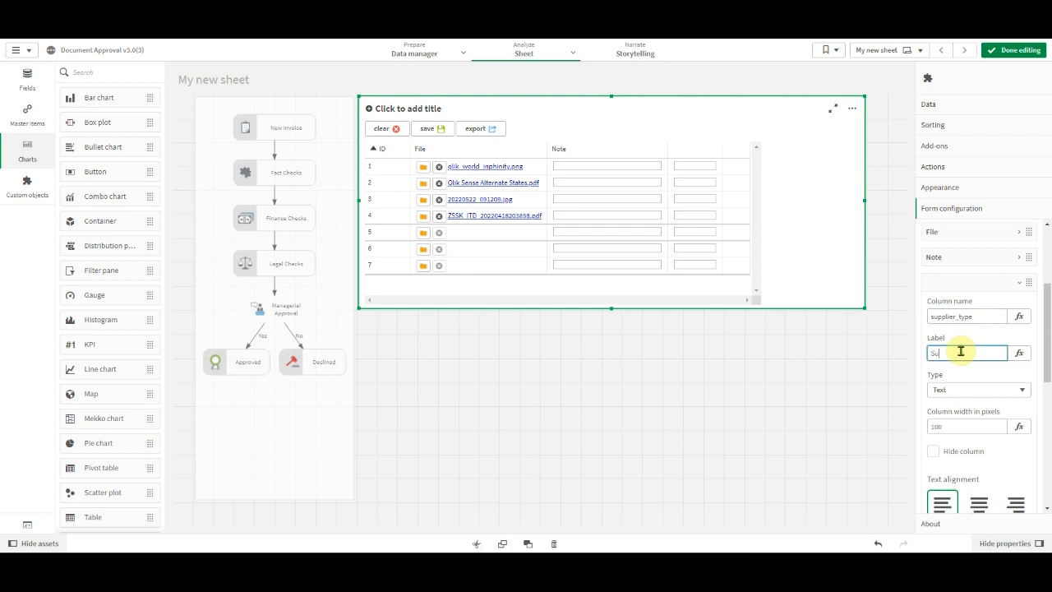
pyautogui.write('Supplier ty')
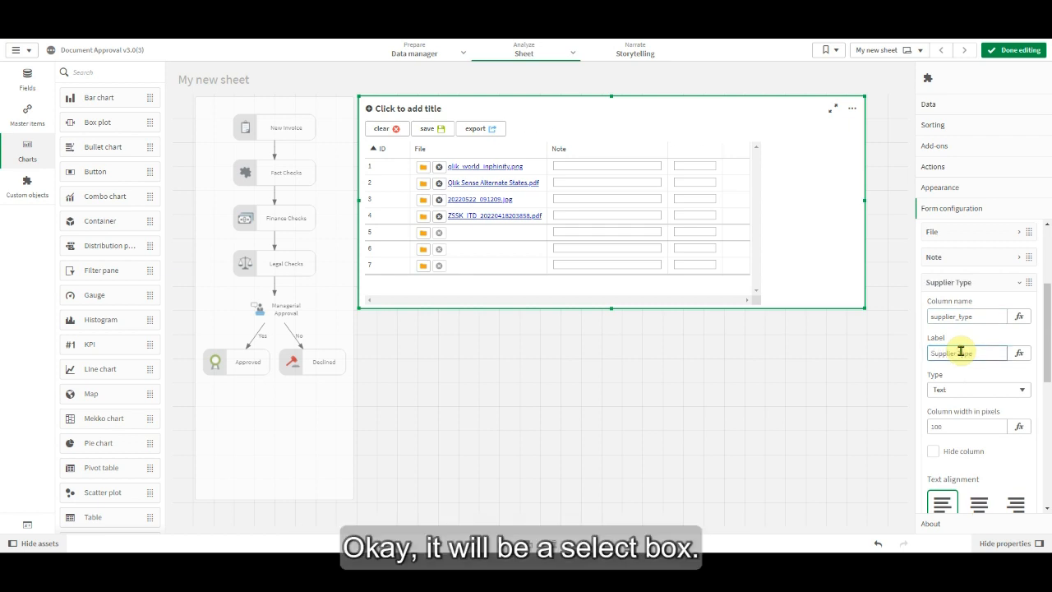
pyautogui.click(962, 389)
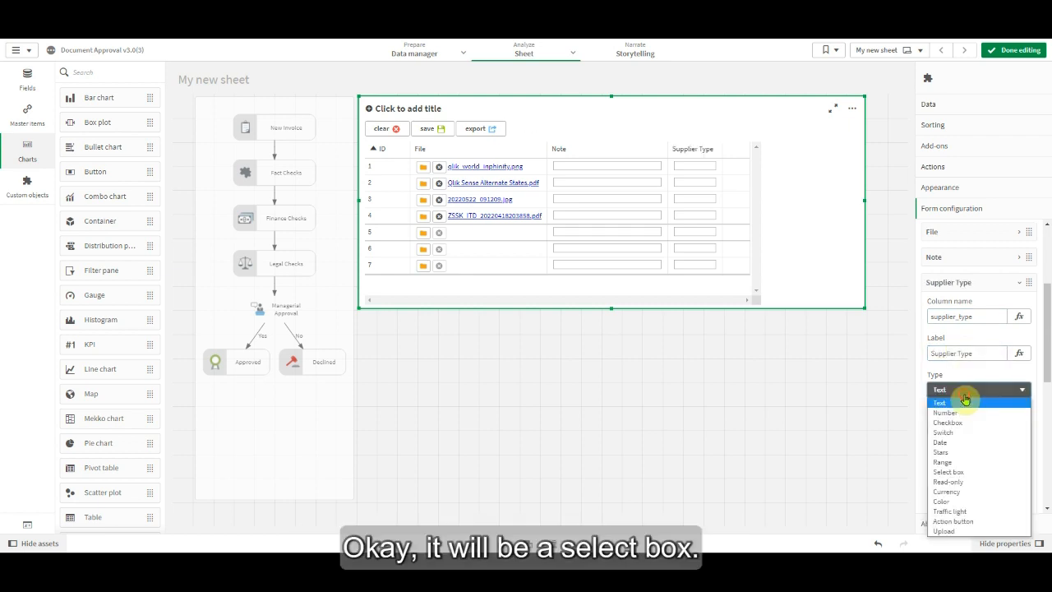
pyautogui.click(975, 471)
# Move the Supplier Type field between File and Note, and set its column width to 120 pixels
pyautogui.click(978, 283)
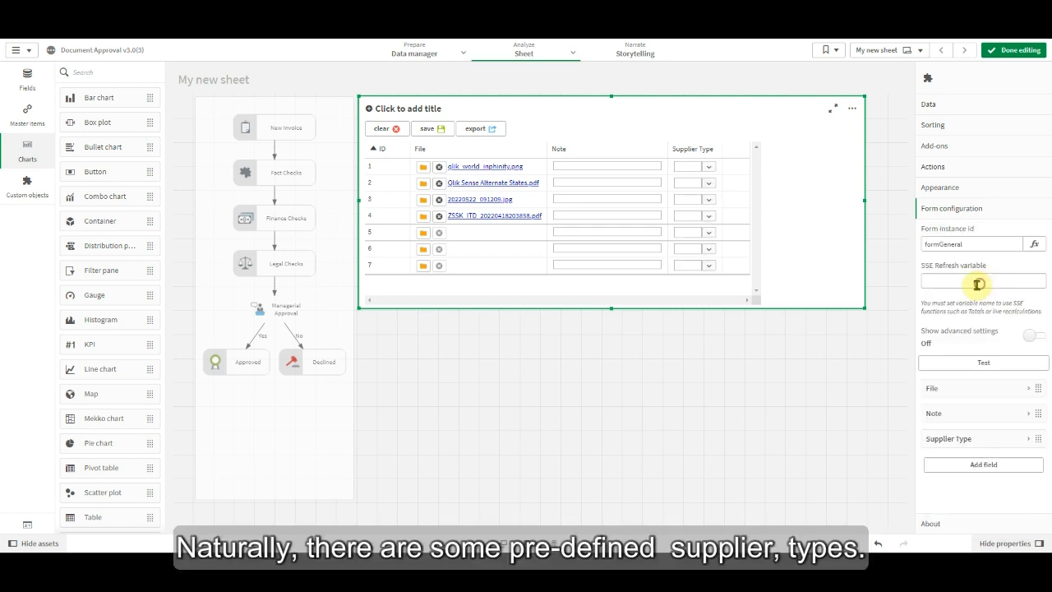
pyautogui.moveTo(984, 438); pyautogui.dragTo(984, 410)
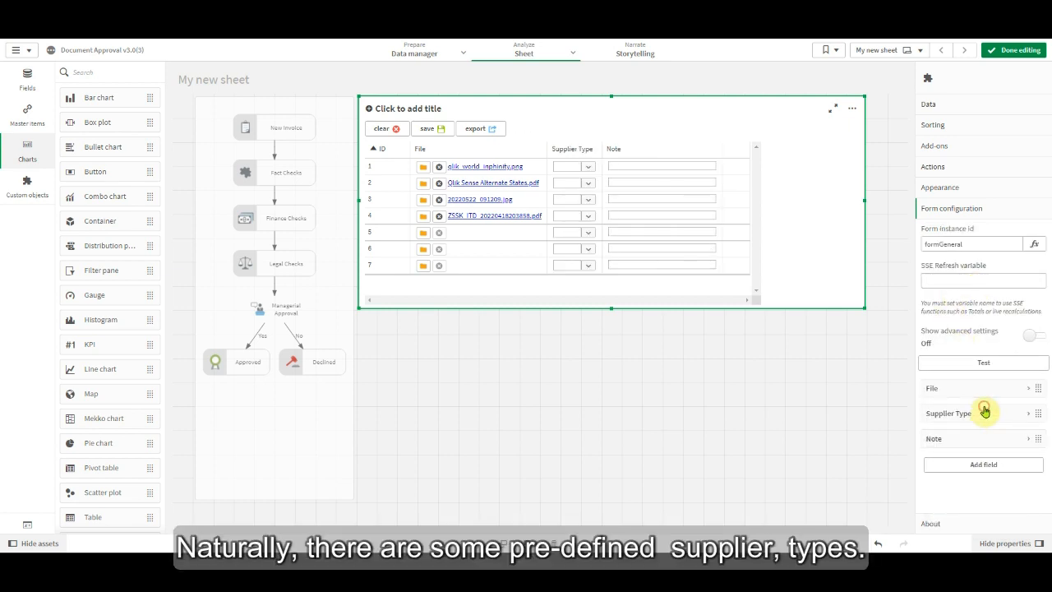
pyautogui.click(984, 411)
pyautogui.scroll(-2, 977, 414)
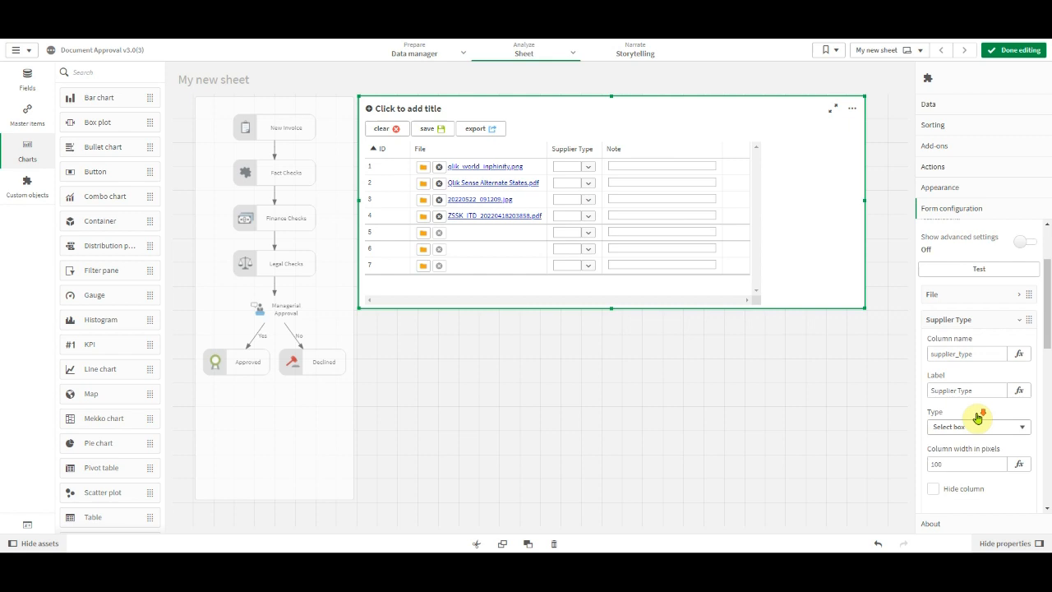
pyautogui.click(942, 455)
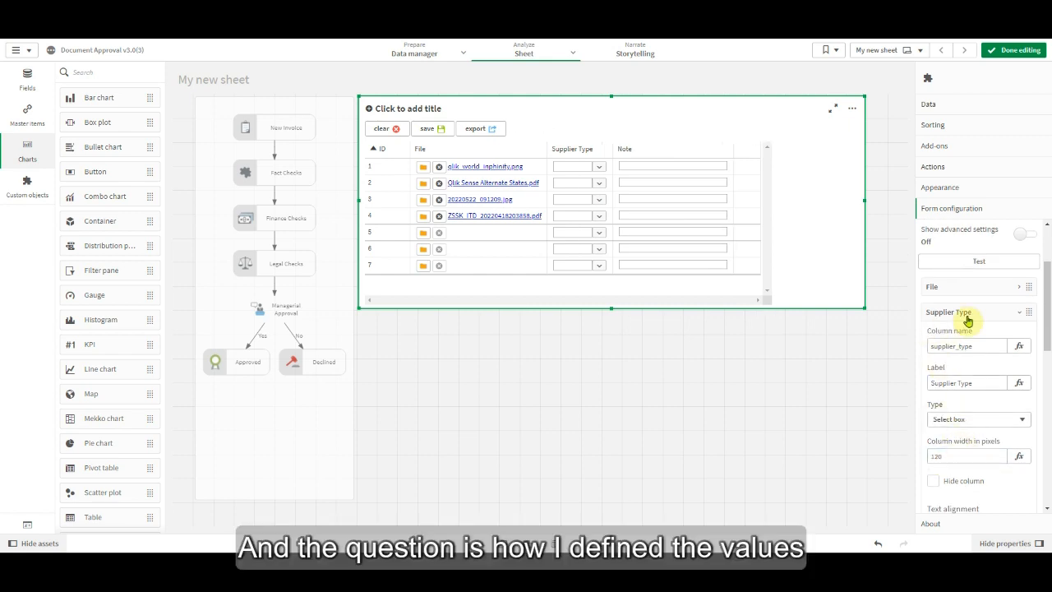
# Inspect the Supplier Type option settings and the choices its select box offers in row 4 of the form
pyautogui.scroll(-4, 979, 322)
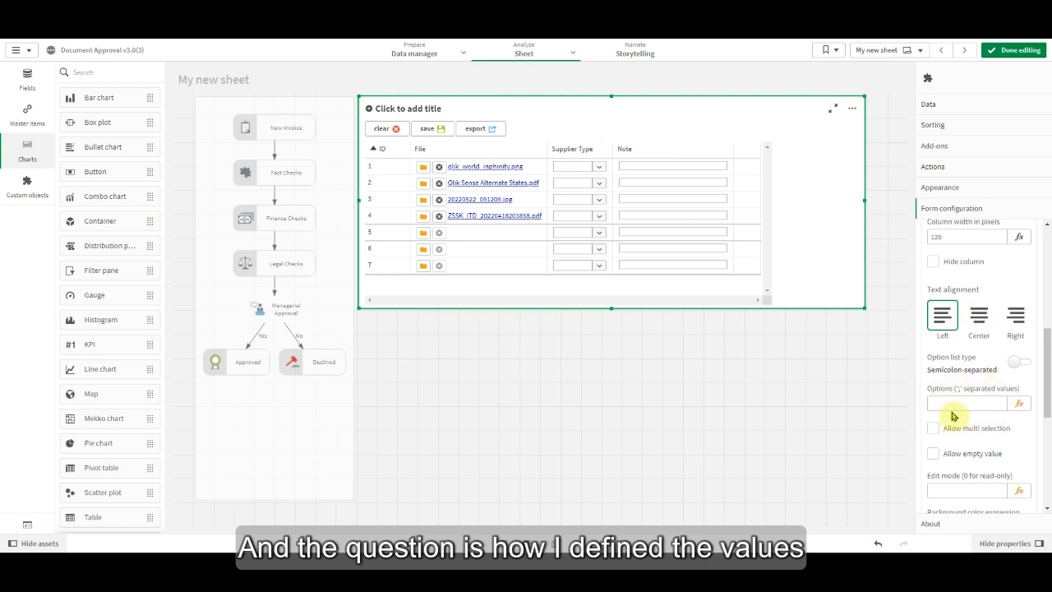
pyautogui.click(598, 217)
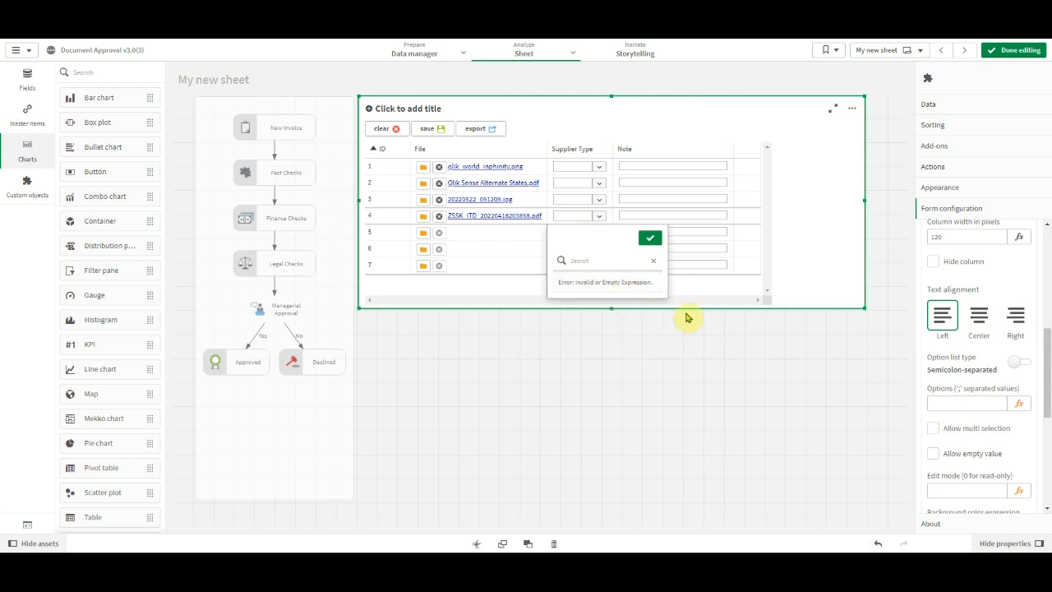
pyautogui.click(798, 267)
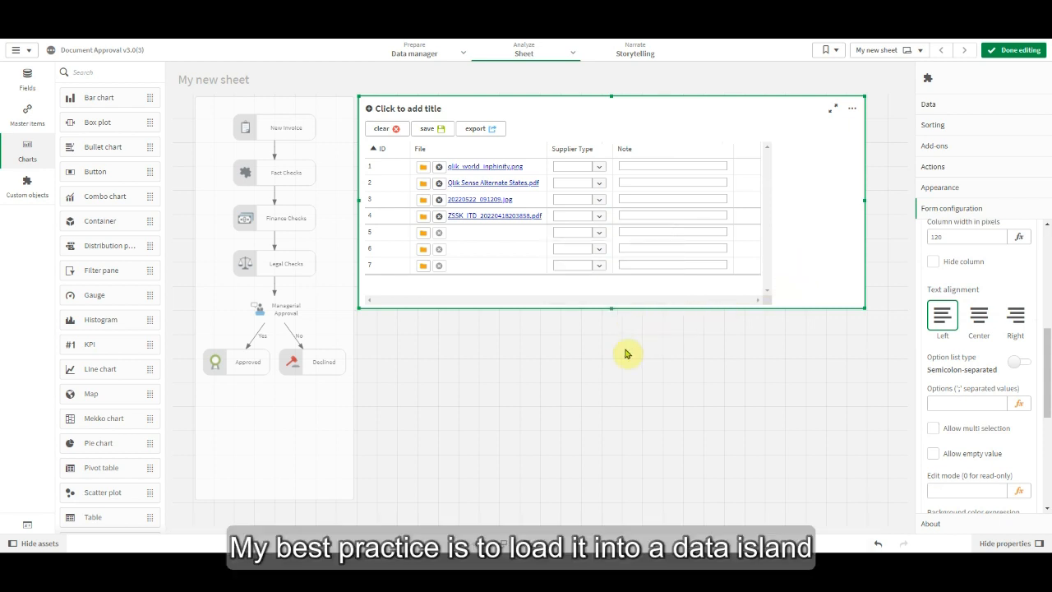
# Open the data model viewer in a separate tab and preview the suppliers table's data
pyautogui.click(463, 52)
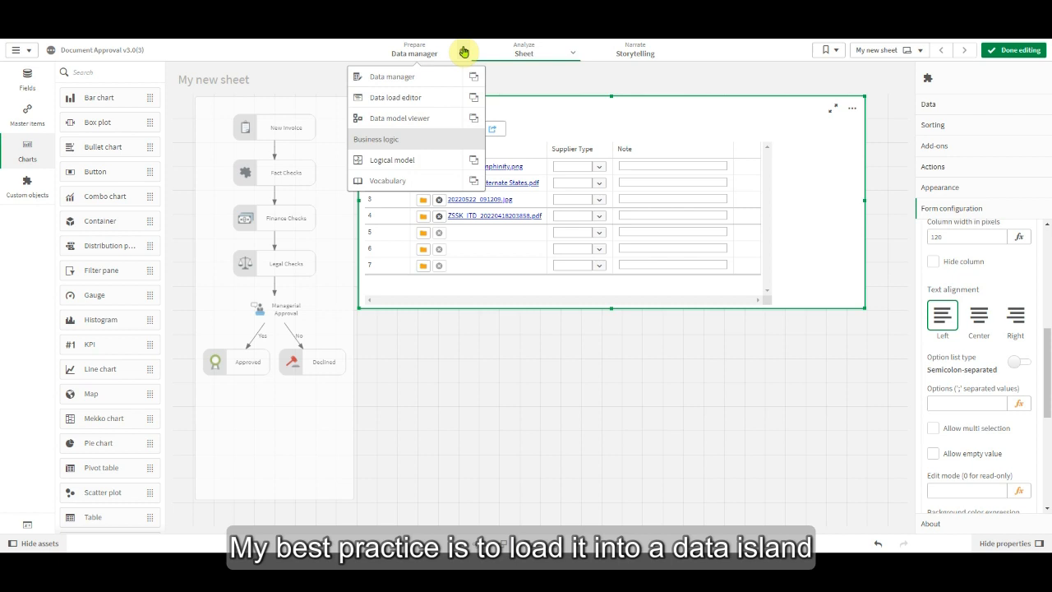
pyautogui.click(476, 121)
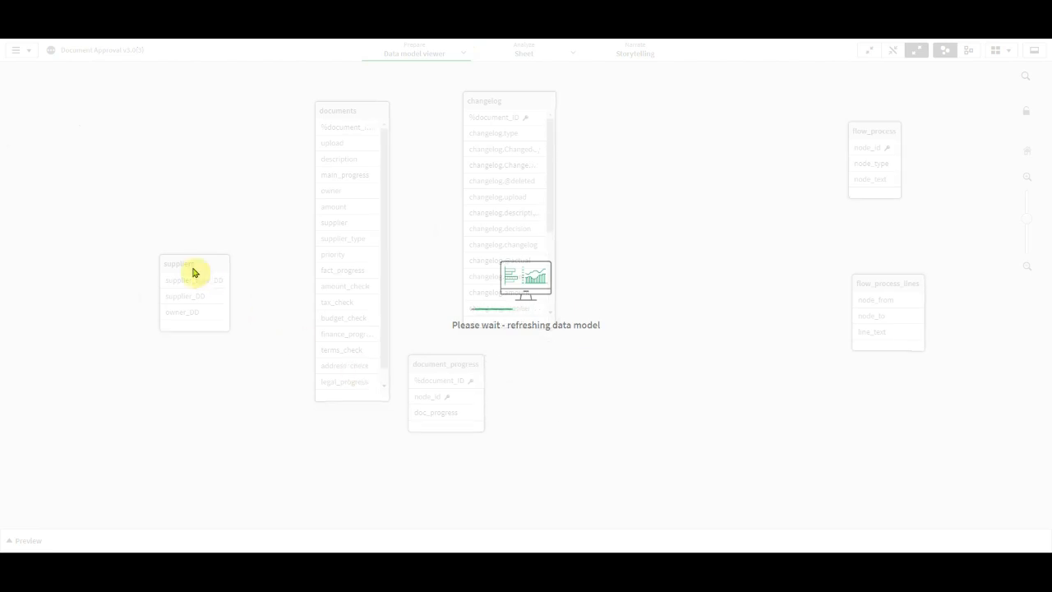
pyautogui.click(141, 216)
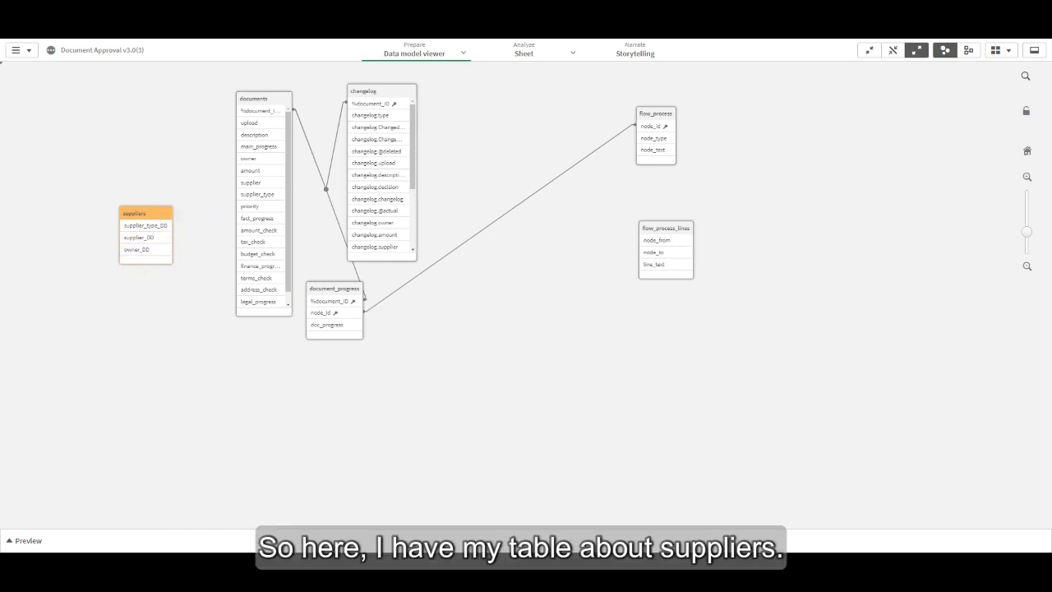
pyautogui.click(30, 539)
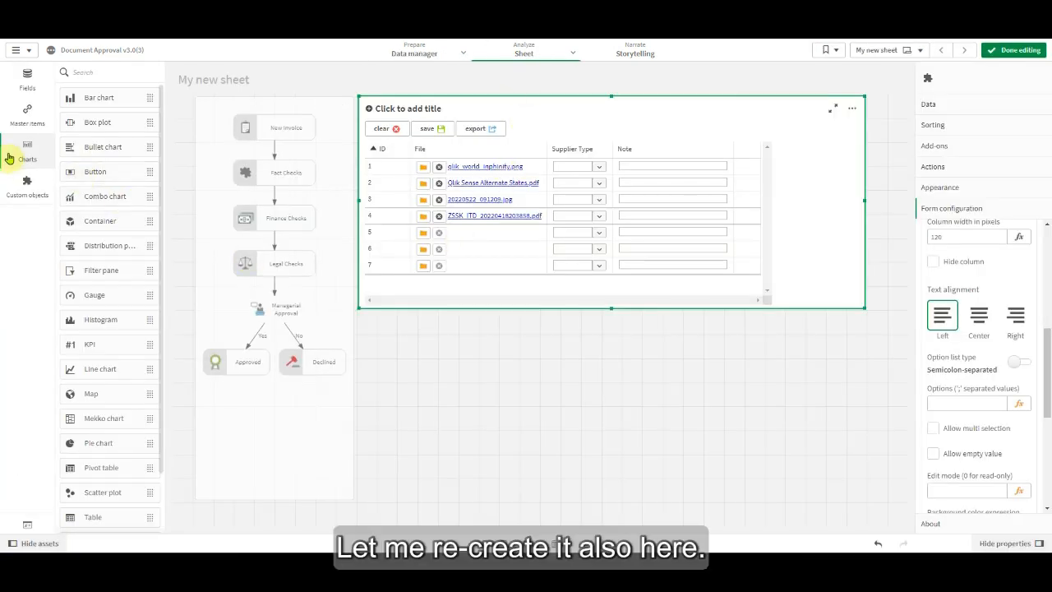
# Add a table chart below the form on the sheet, using supplier_type_DD as its first dimension
pyautogui.moveTo(100, 516); pyautogui.dragTo(403, 529)
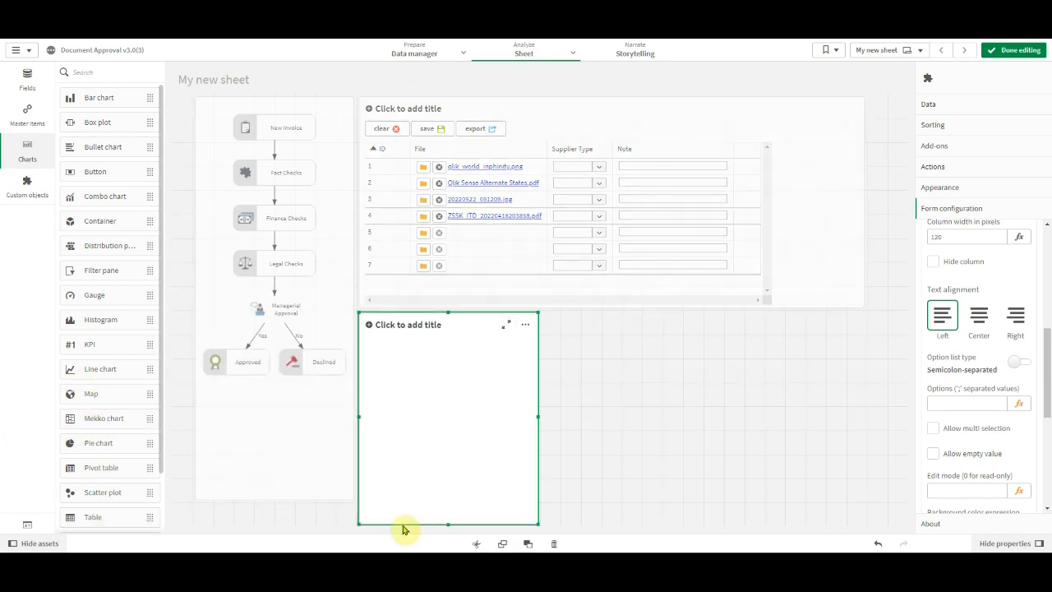
pyautogui.click(448, 426)
pyautogui.write('sup')
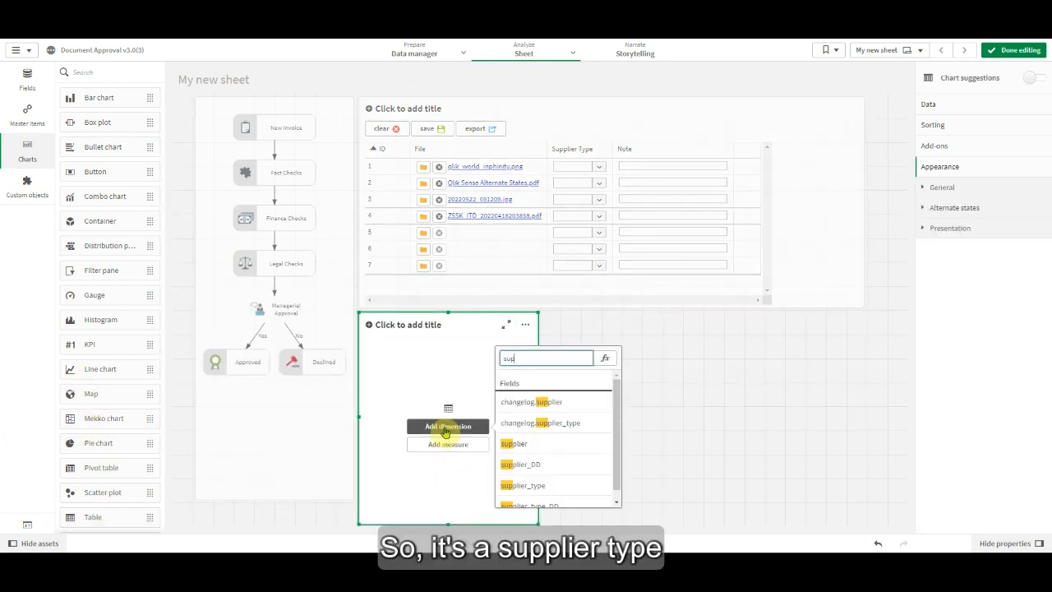
pyautogui.write('pl')
pyautogui.scroll(-1, 558, 485)
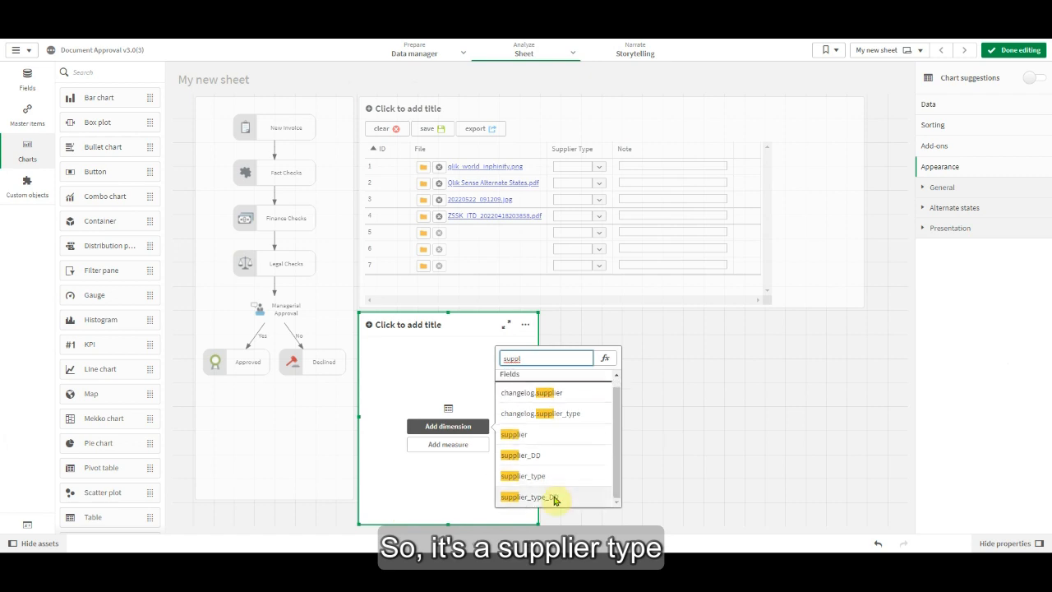
pyautogui.click(552, 496)
# Add supplier_DD as a second dimension column and resize the table to be wider and shorter
pyautogui.click(976, 168)
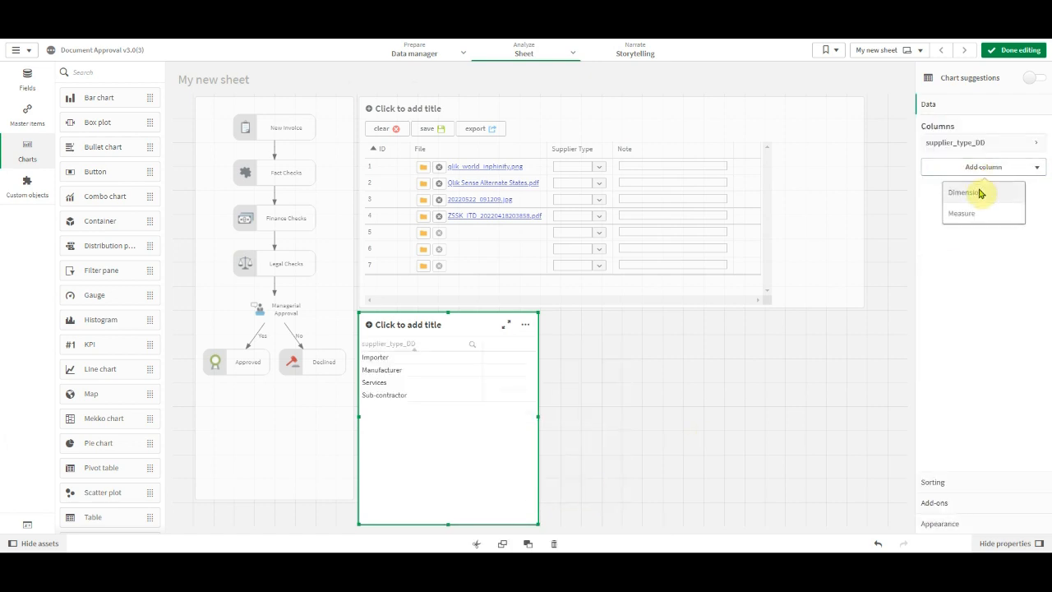
pyautogui.click(978, 190)
pyautogui.write('suppl')
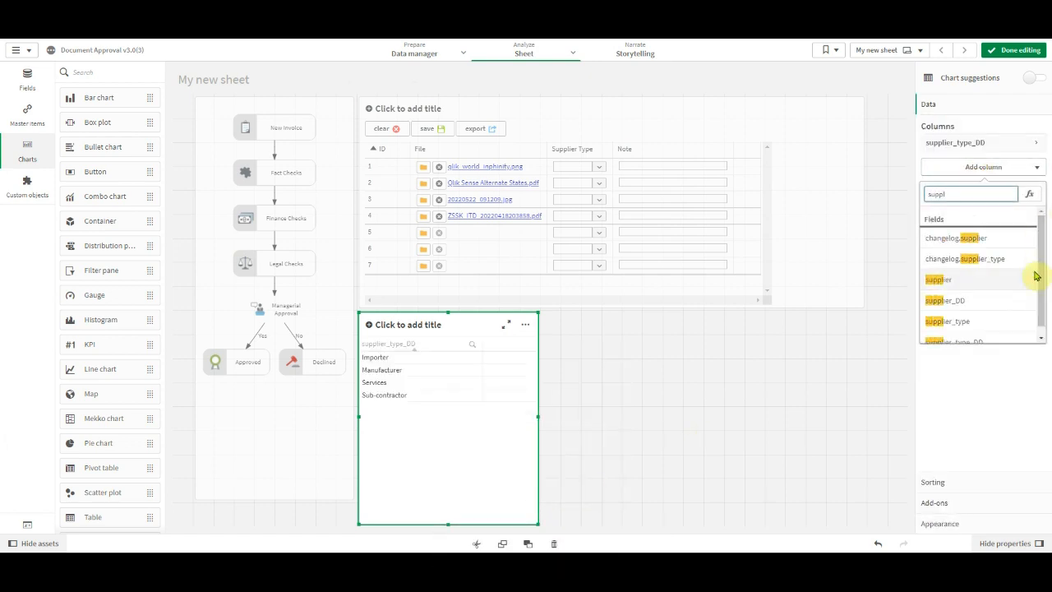
pyautogui.click(998, 303)
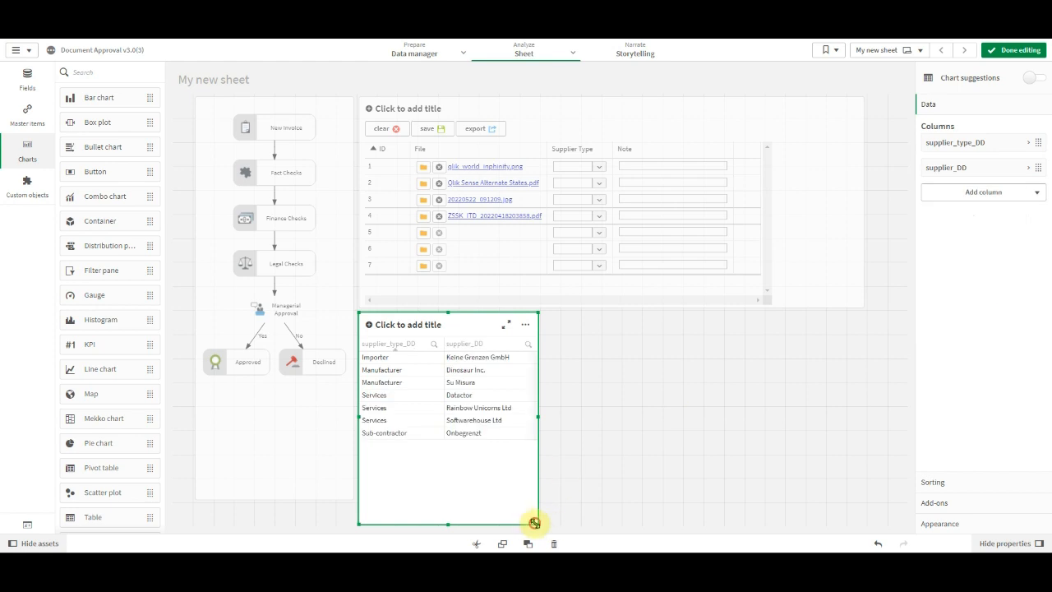
pyautogui.moveTo(534, 522); pyautogui.dragTo(573, 463)
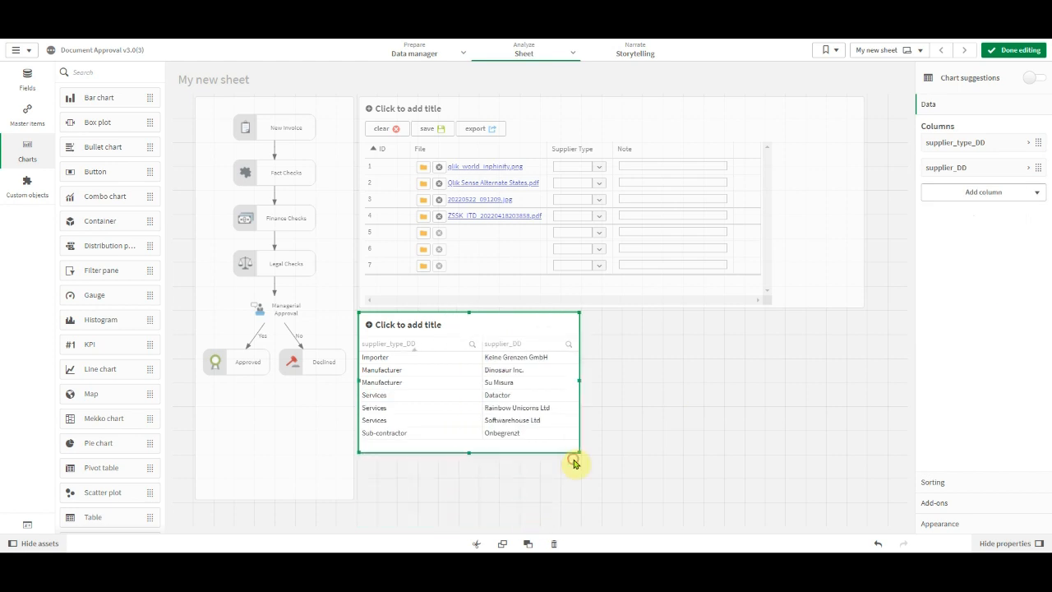
# Enter the expression =concat(supplier_type_DD,';') for the options of the form's Supplier Type field
pyautogui.click(832, 235)
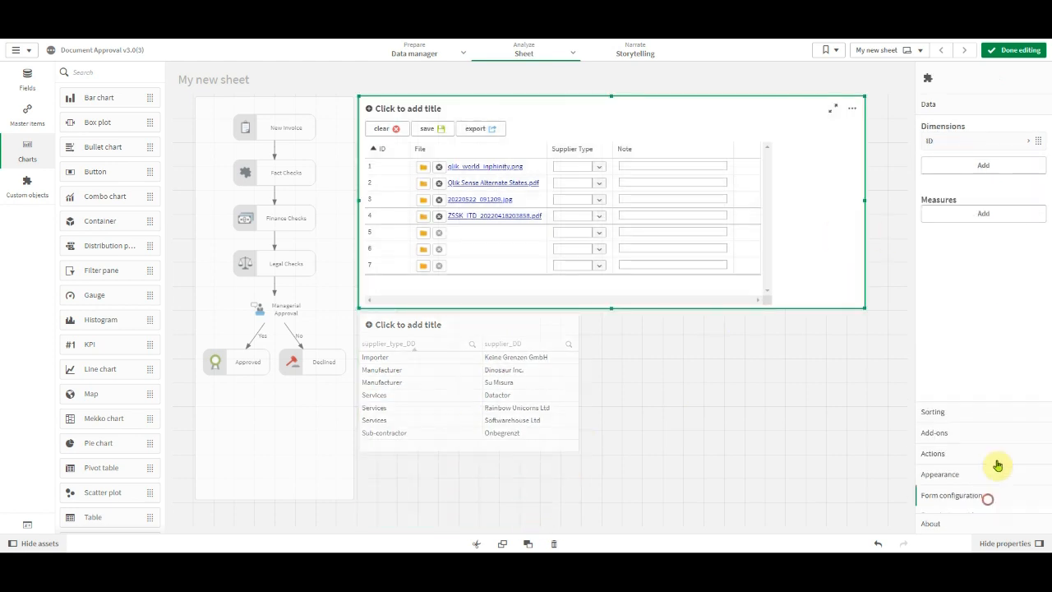
pyautogui.click(986, 498)
pyautogui.scroll(-3, 978, 401)
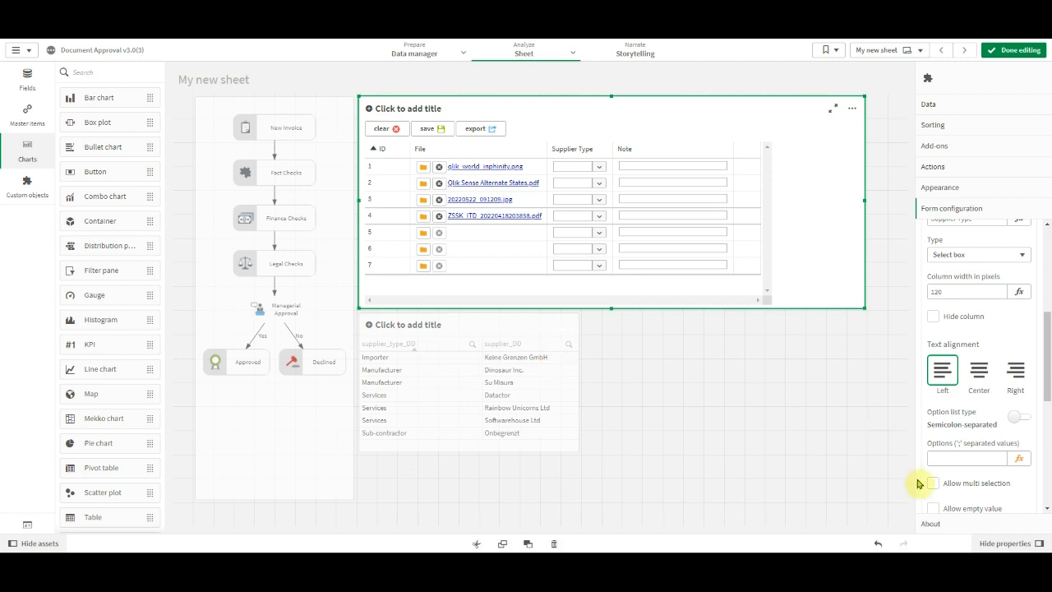
pyautogui.click(1018, 458)
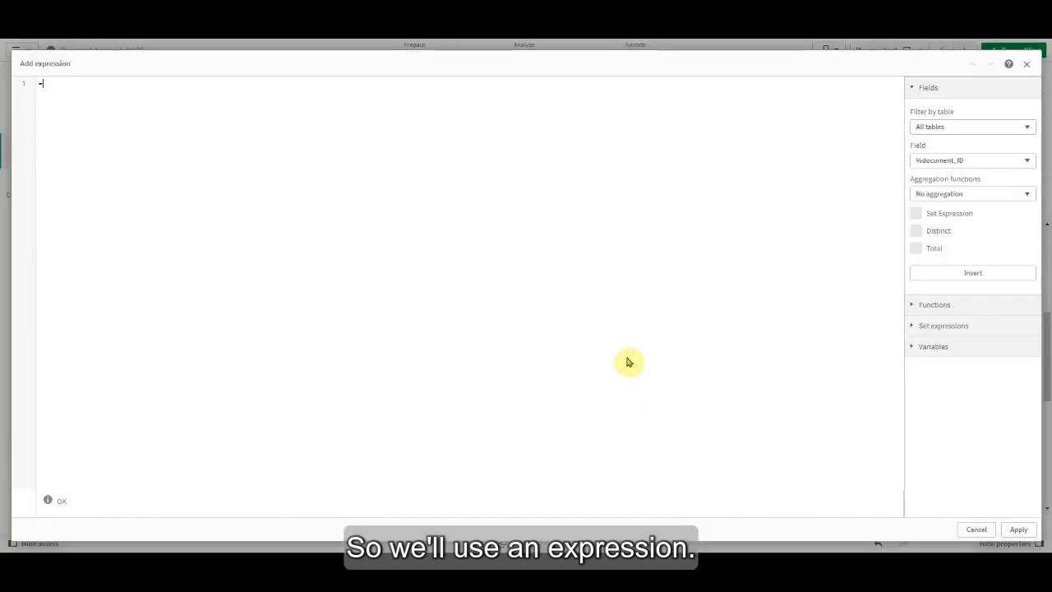
pyautogui.write('concat(')
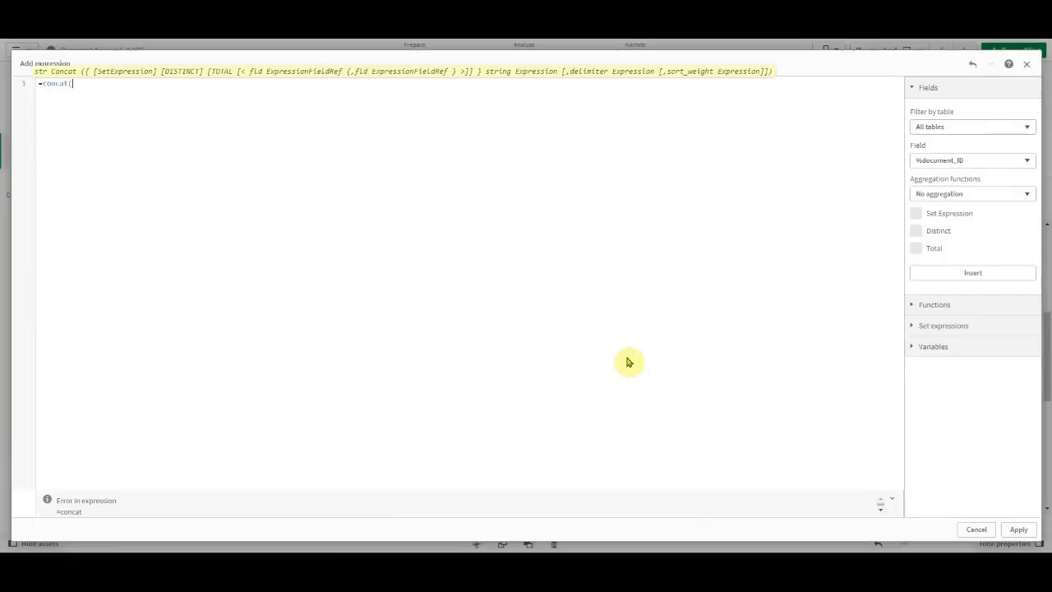
pyautogui.write('suppl')
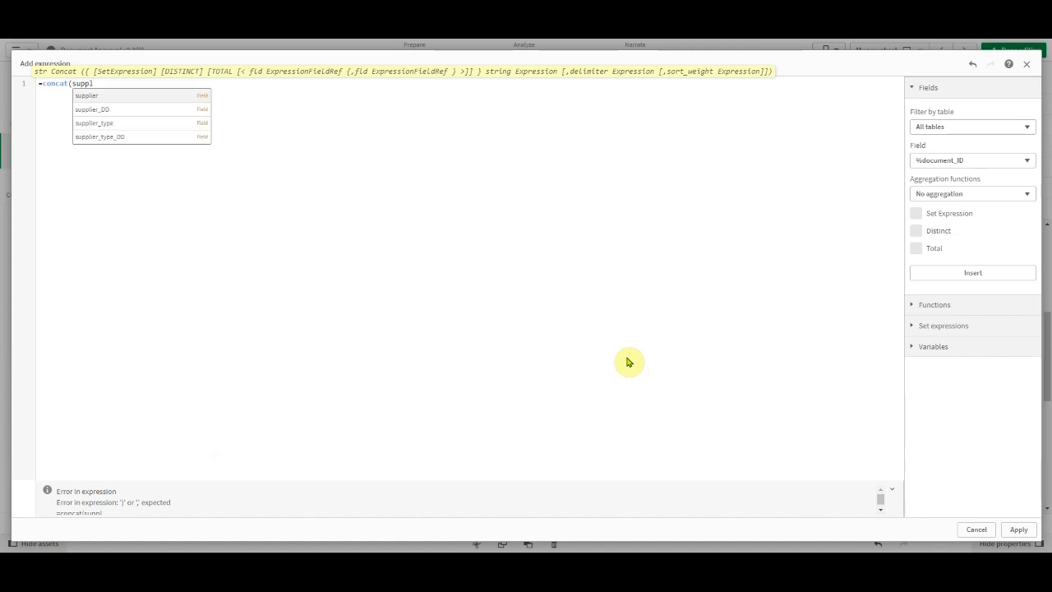
pyautogui.click(138, 137)
pyautogui.write(",'")
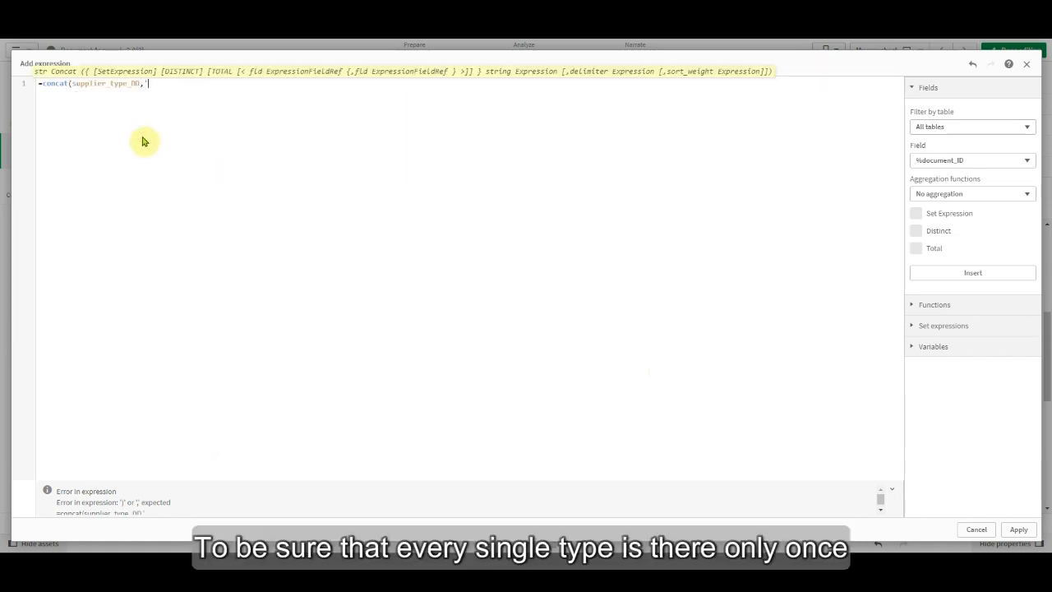
pyautogui.write(";')")
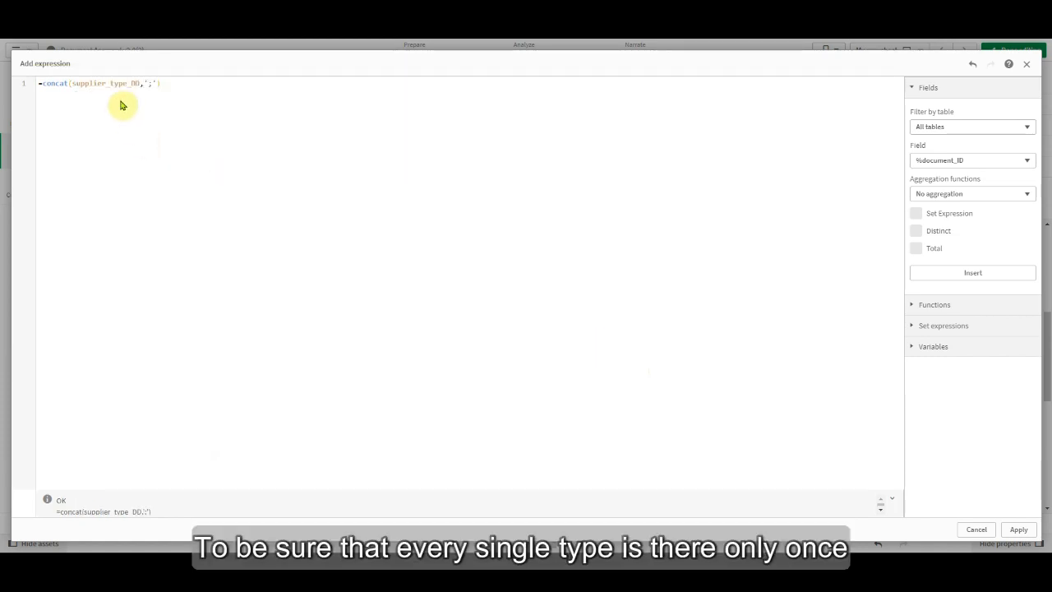
# Add the distinct qualifier before supplier_type_DD in the Supplier Type options expression and apply it
pyautogui.click(70, 84)
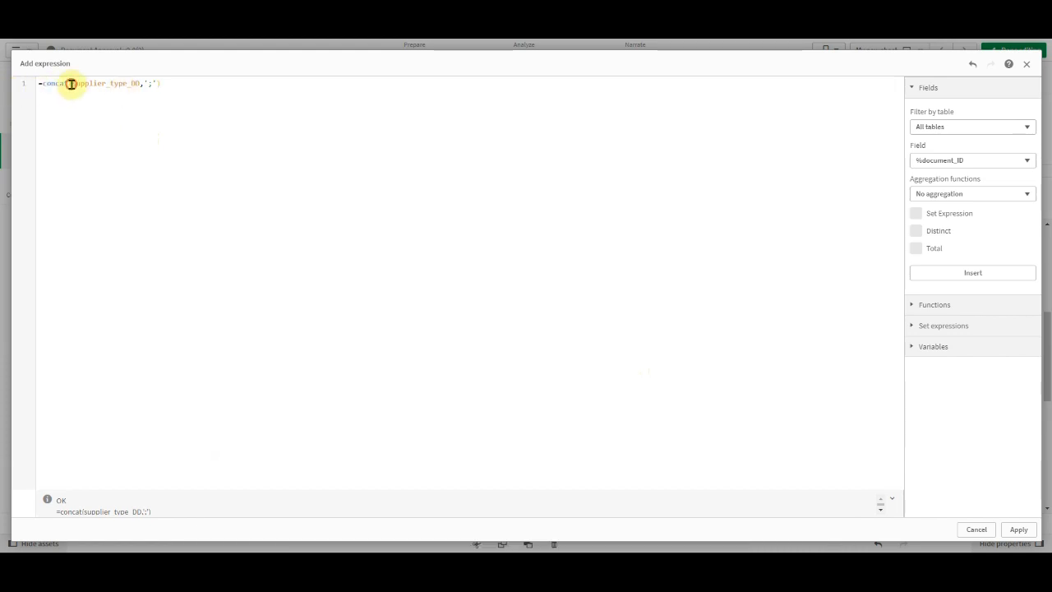
pyautogui.write('distinc')
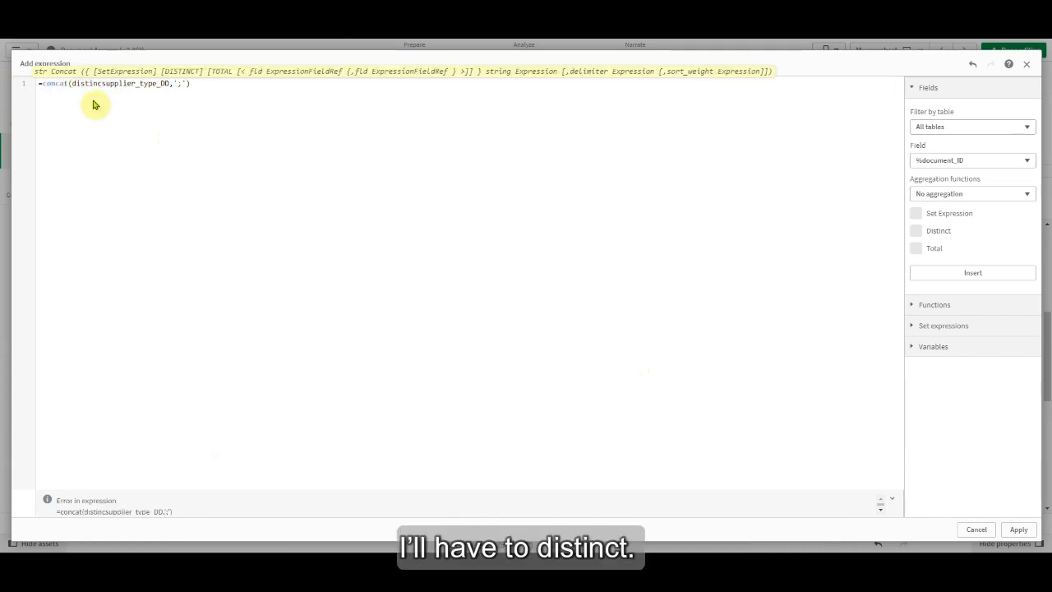
pyautogui.write('t')
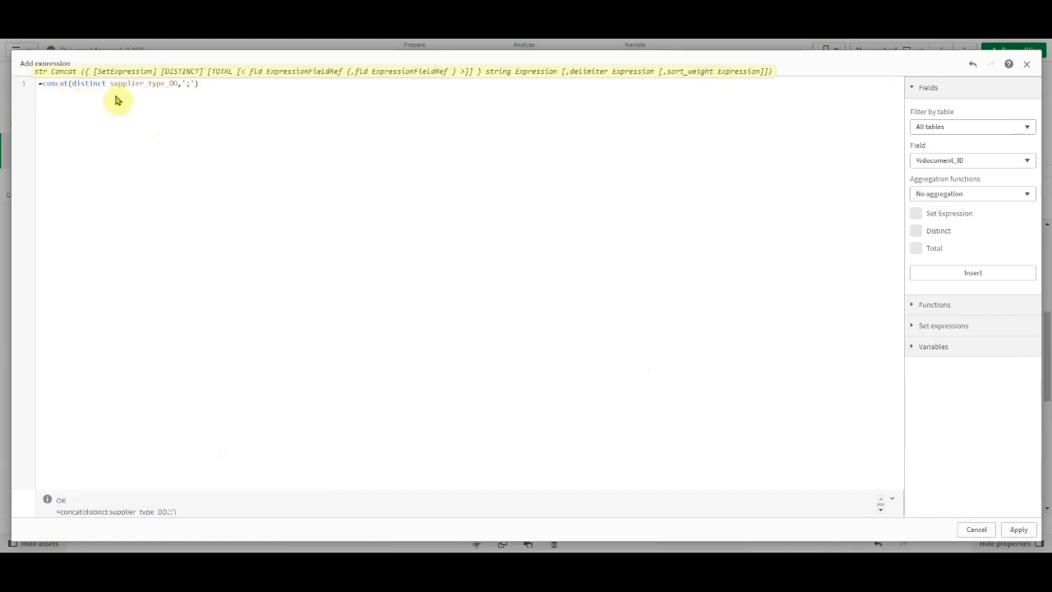
pyautogui.click(1019, 530)
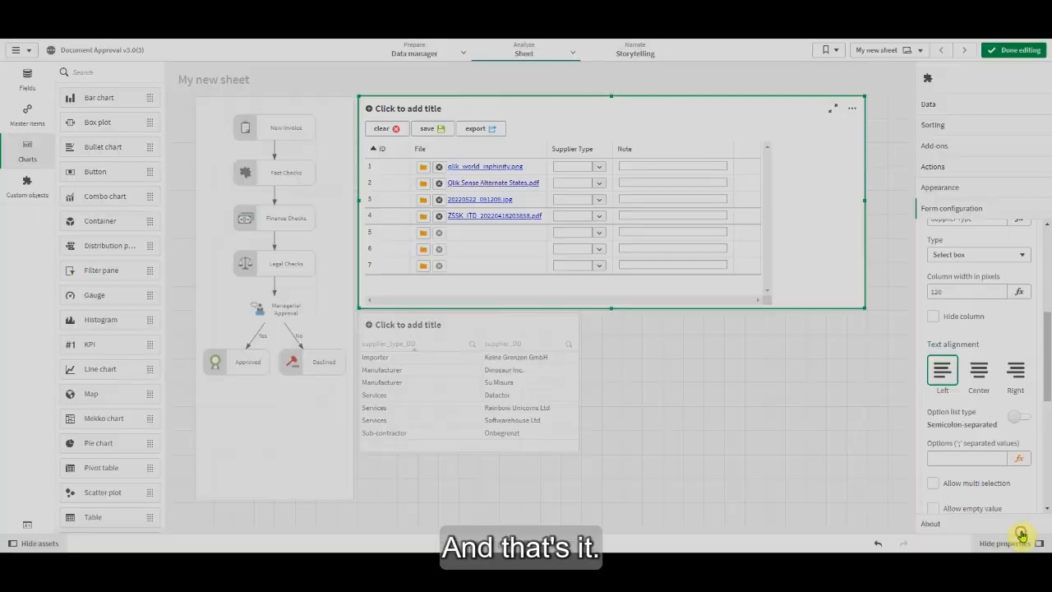
# Leave sheet editing and check the options offered by the first row's Supplier Type select box
pyautogui.click(1012, 50)
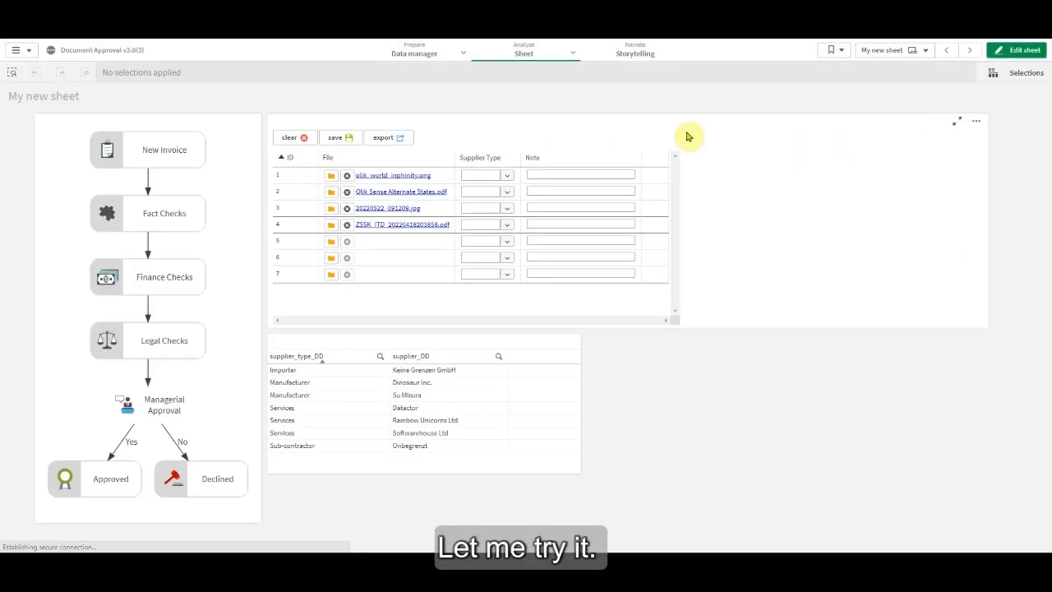
pyautogui.click(507, 175)
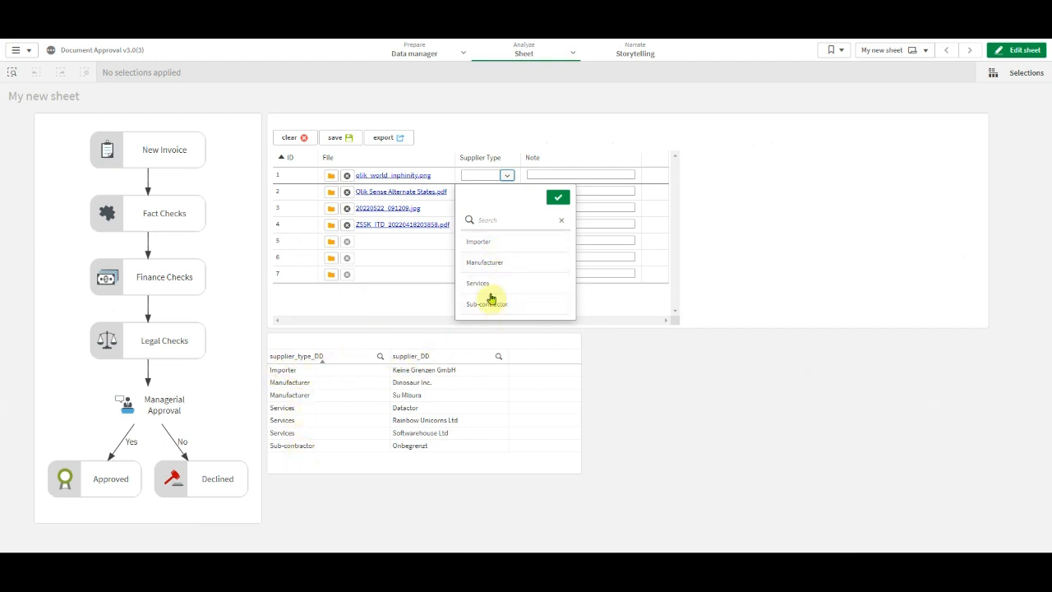
pyautogui.click(742, 150)
# Resume sheet editing and add a form field with column name supplier, label Supplier and type Select box
pyautogui.click(1019, 50)
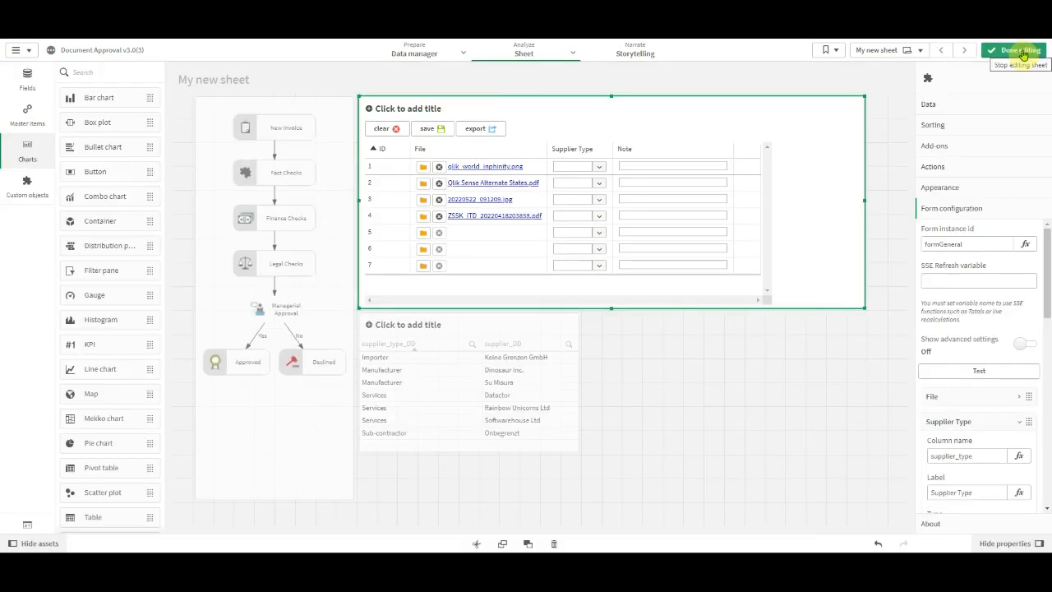
pyautogui.click(971, 424)
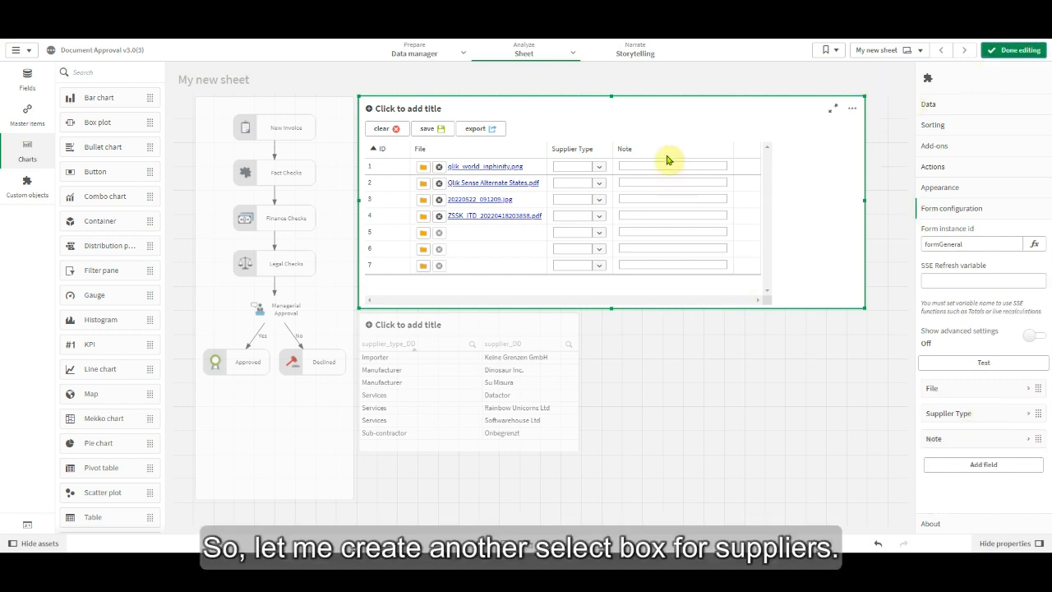
pyautogui.click(997, 470)
pyautogui.click(955, 340)
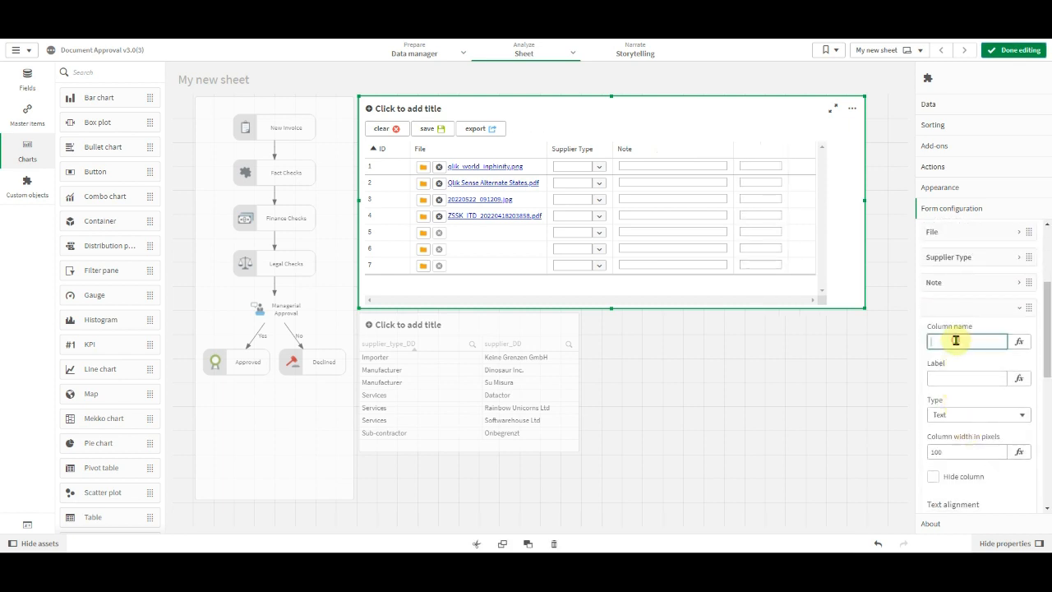
pyautogui.click(953, 374)
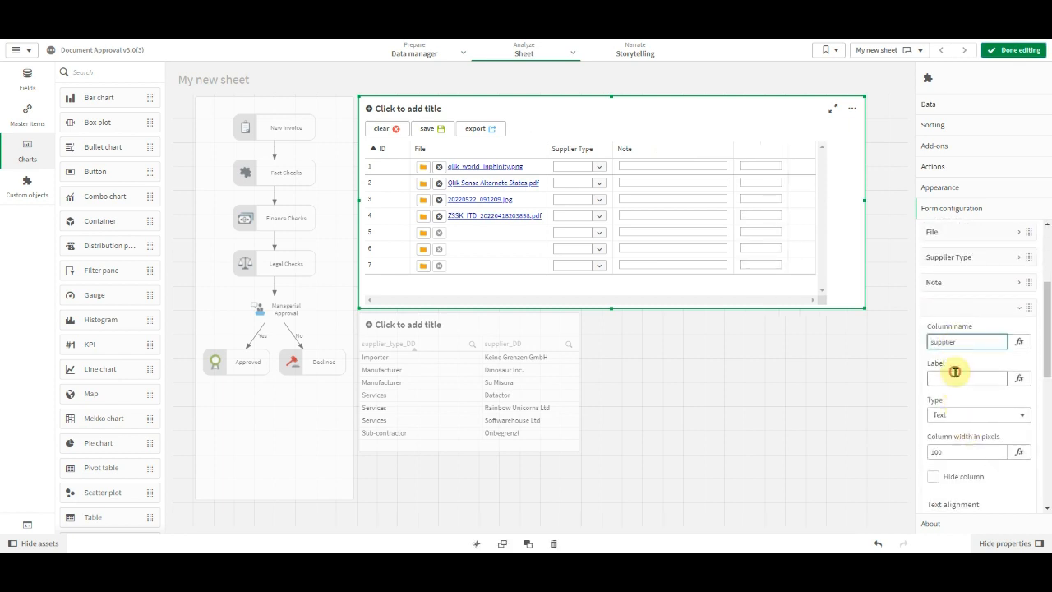
pyautogui.write('Supplier')
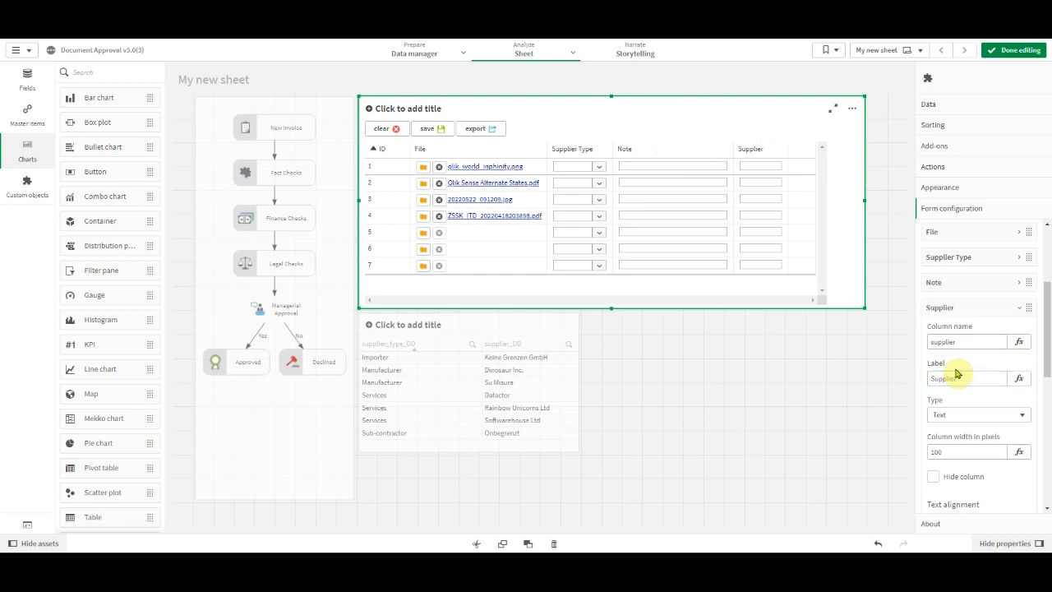
pyautogui.click(966, 415)
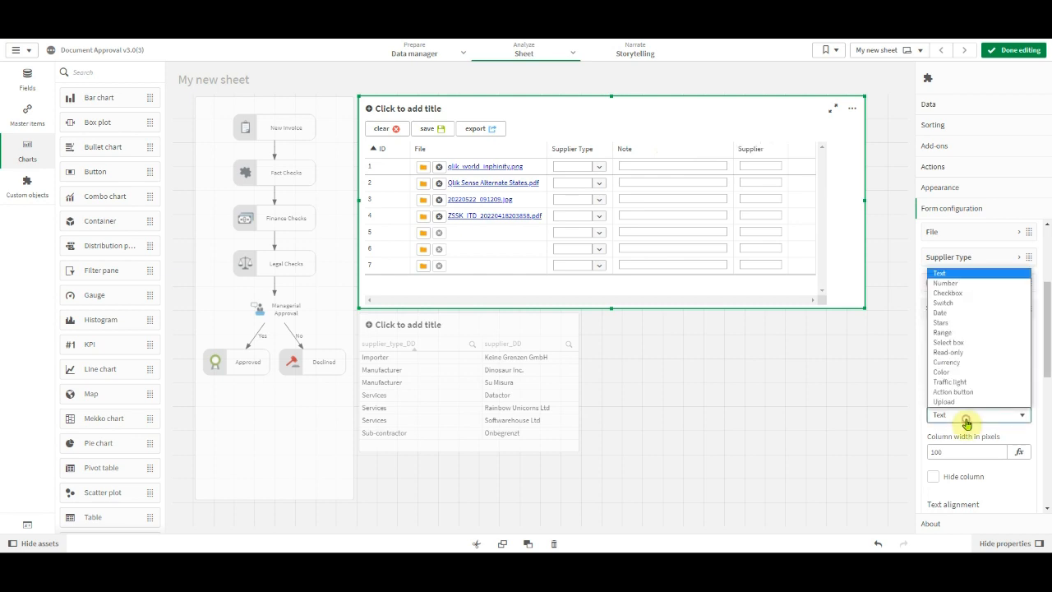
pyautogui.click(966, 343)
# Move the Supplier field ahead of Note and set its column width to 150 pixels
pyautogui.click(962, 305)
pyautogui.moveTo(962, 463); pyautogui.dragTo(962, 437)
pyautogui.click(966, 438)
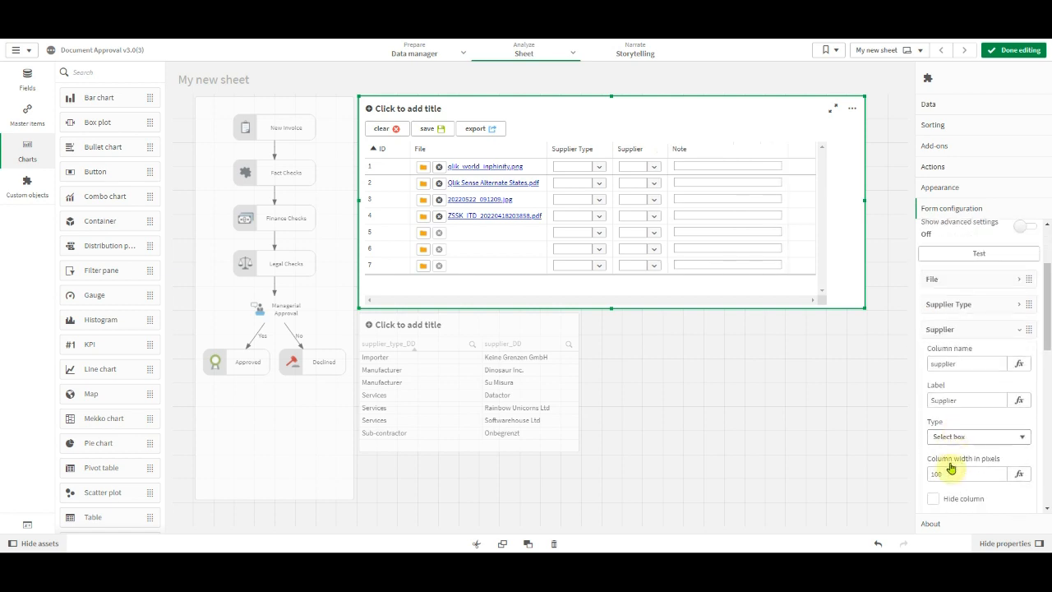
pyautogui.click(937, 469)
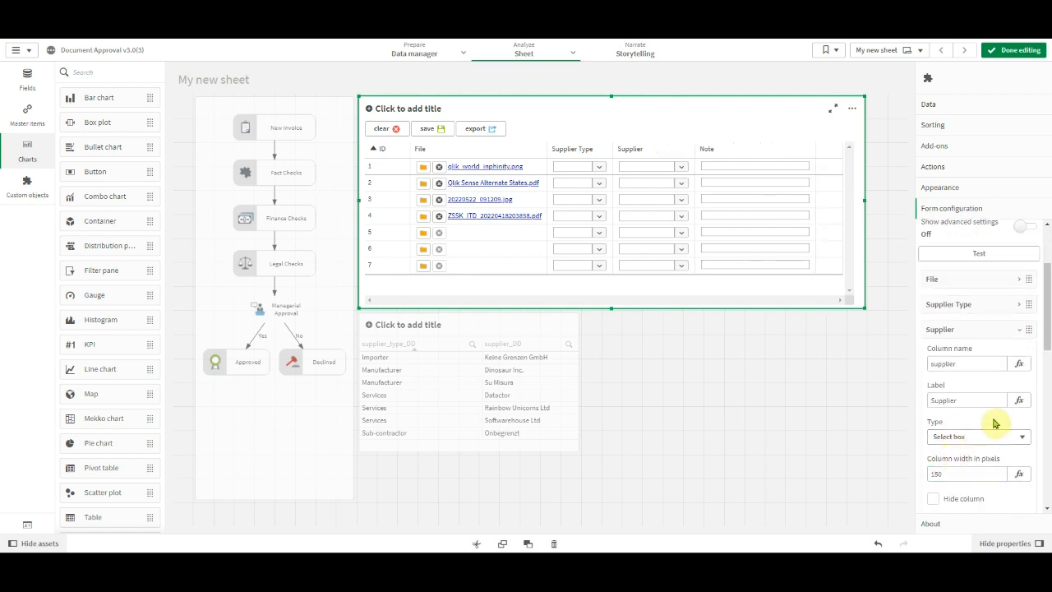
# Enter and apply the expression =concat(distinct supplier_DD,';') for the Supplier field's options
pyautogui.scroll(-2, 993, 395)
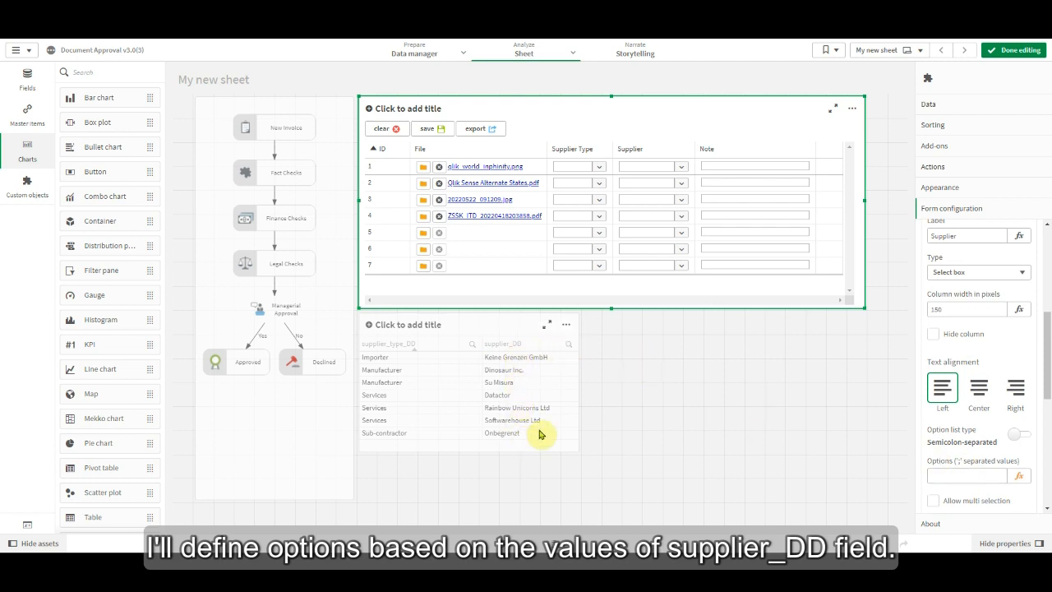
pyautogui.click(1020, 479)
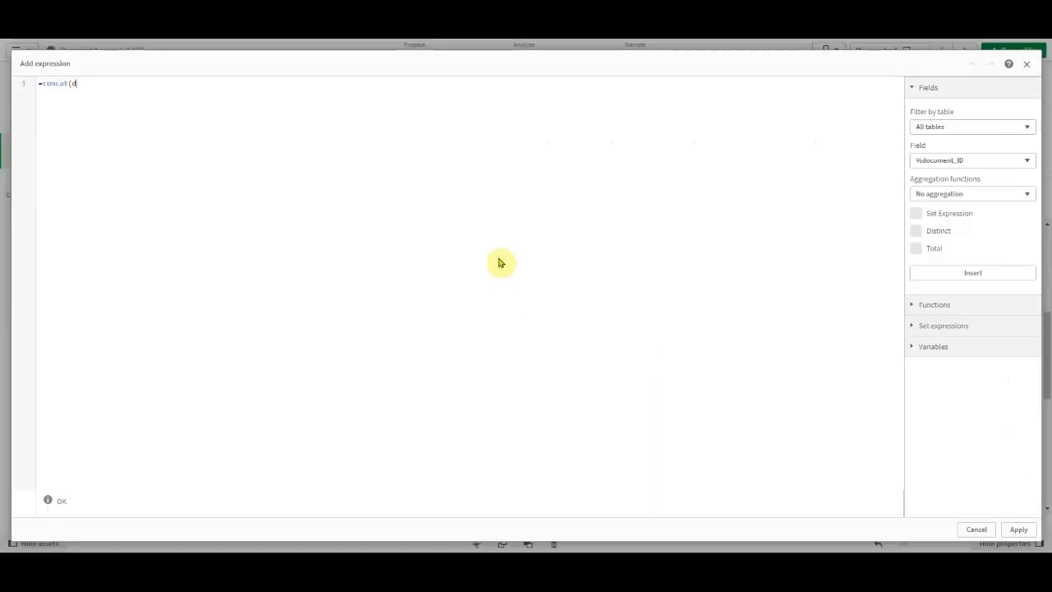
pyautogui.write('=concat(distnct supplier_DD,')
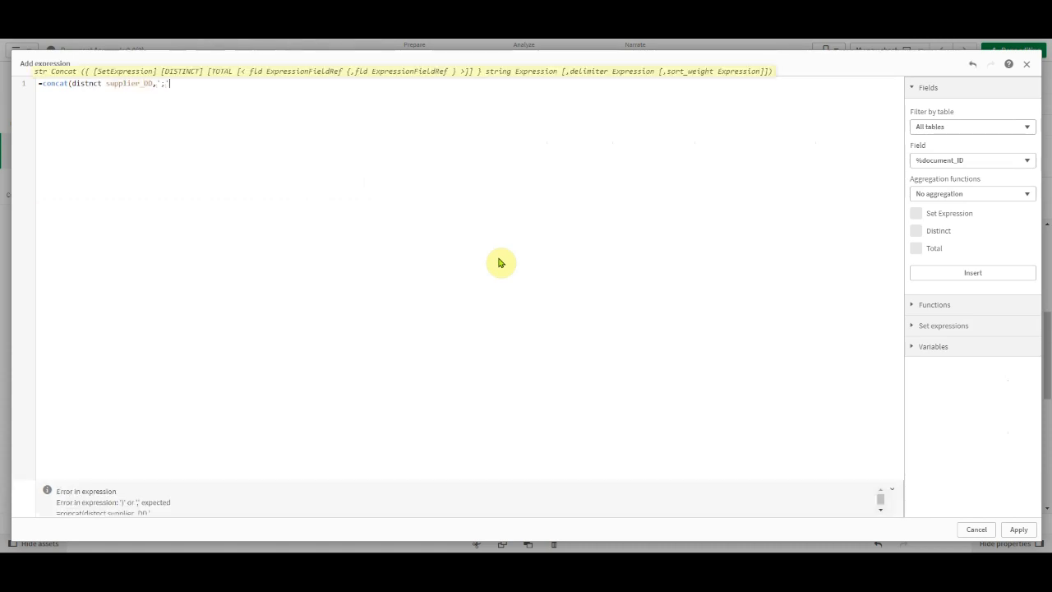
pyautogui.write("ID,';')")
pyautogui.click(88, 83)
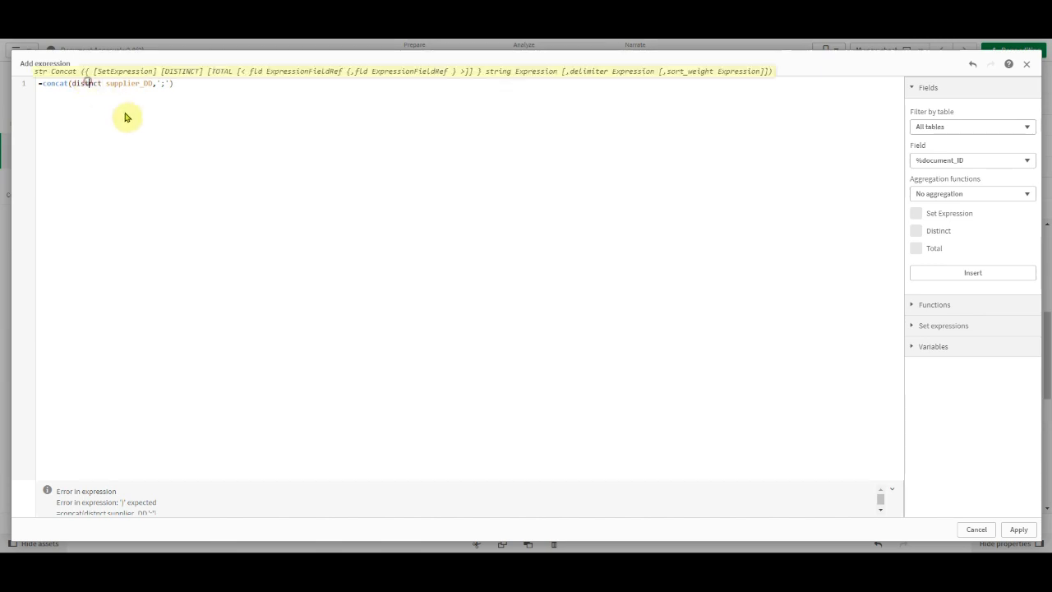
pyautogui.click(1019, 529)
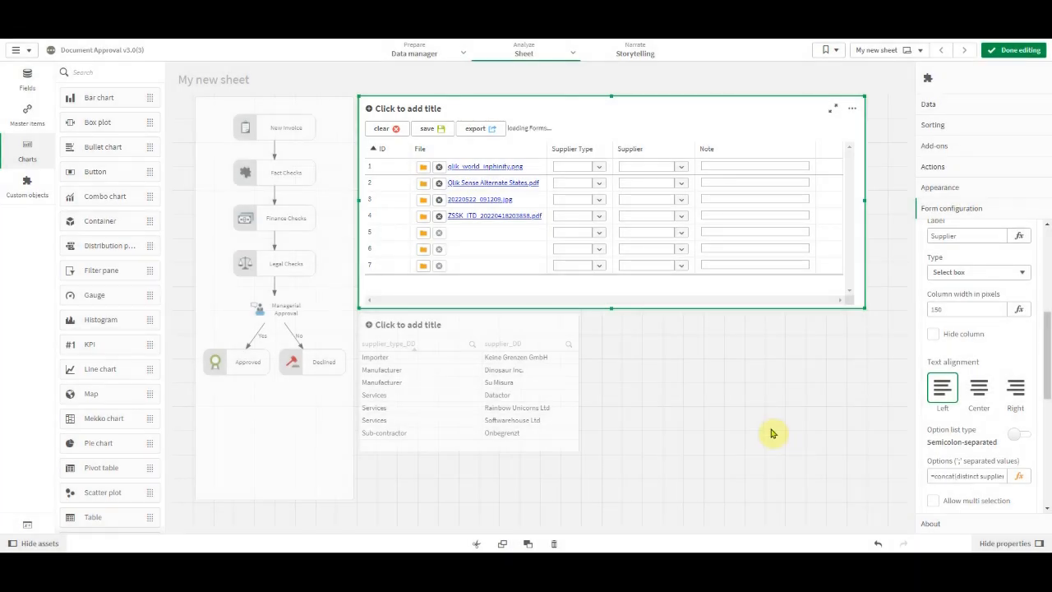
# Outside edit mode, choose Manufacturer as the first row's Supplier Type, check the Supplier options, and clear the form entries
pyautogui.click(1018, 50)
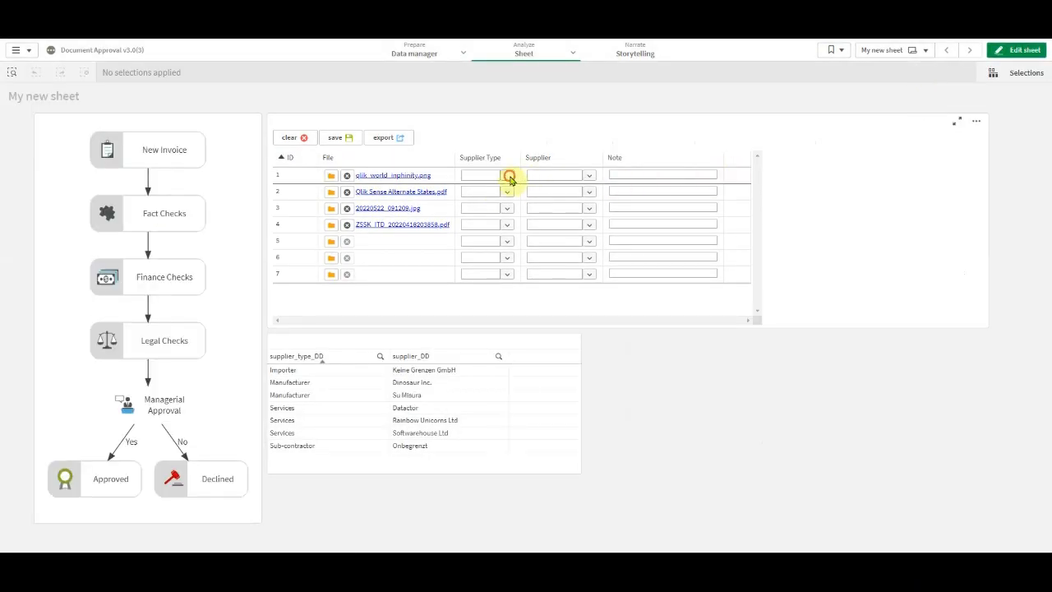
pyautogui.click(507, 175)
pyautogui.click(502, 263)
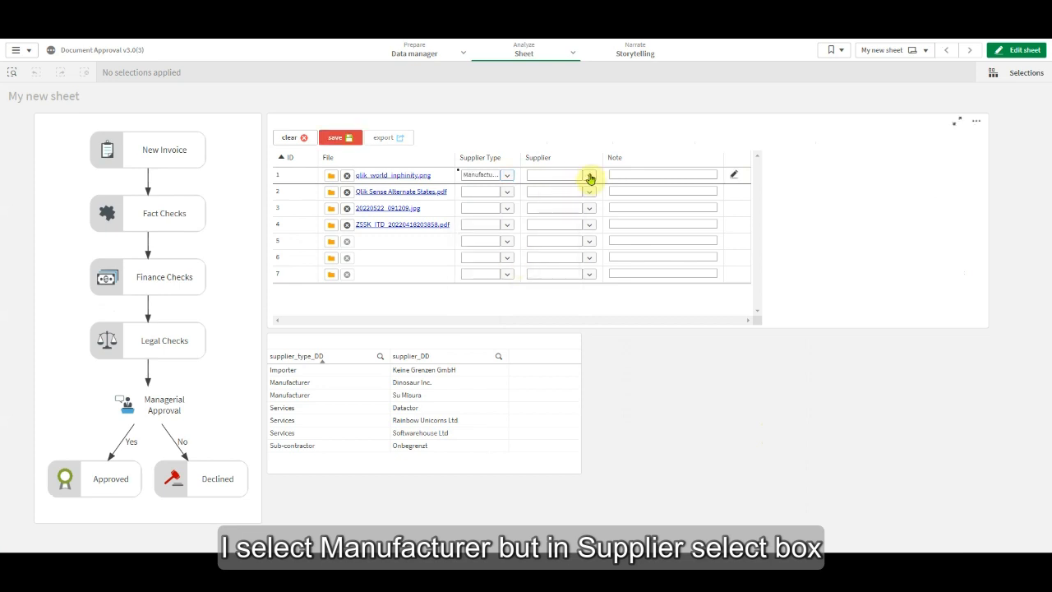
pyautogui.click(590, 176)
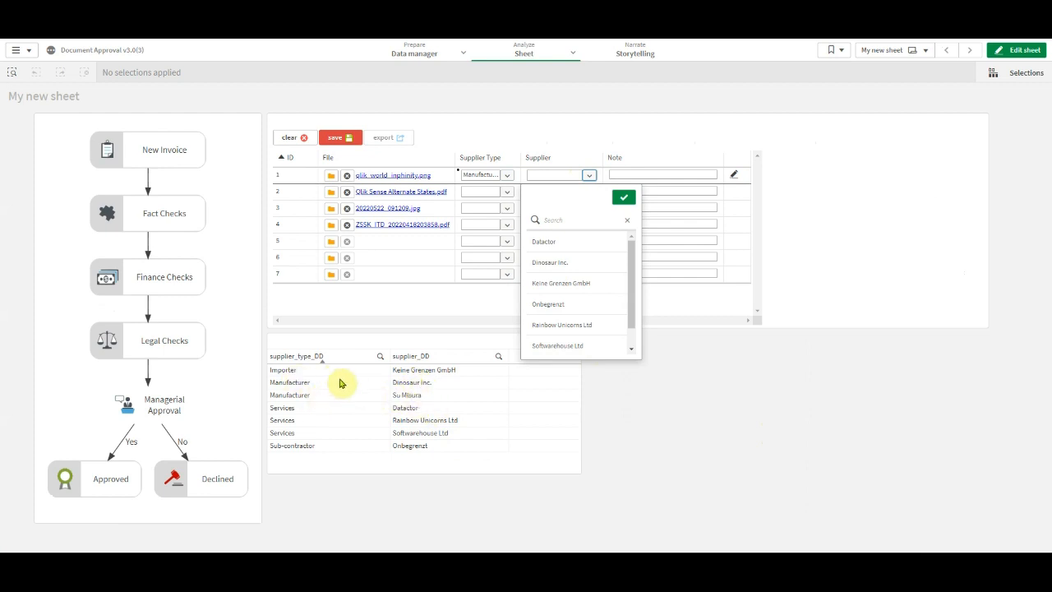
pyautogui.click(293, 137)
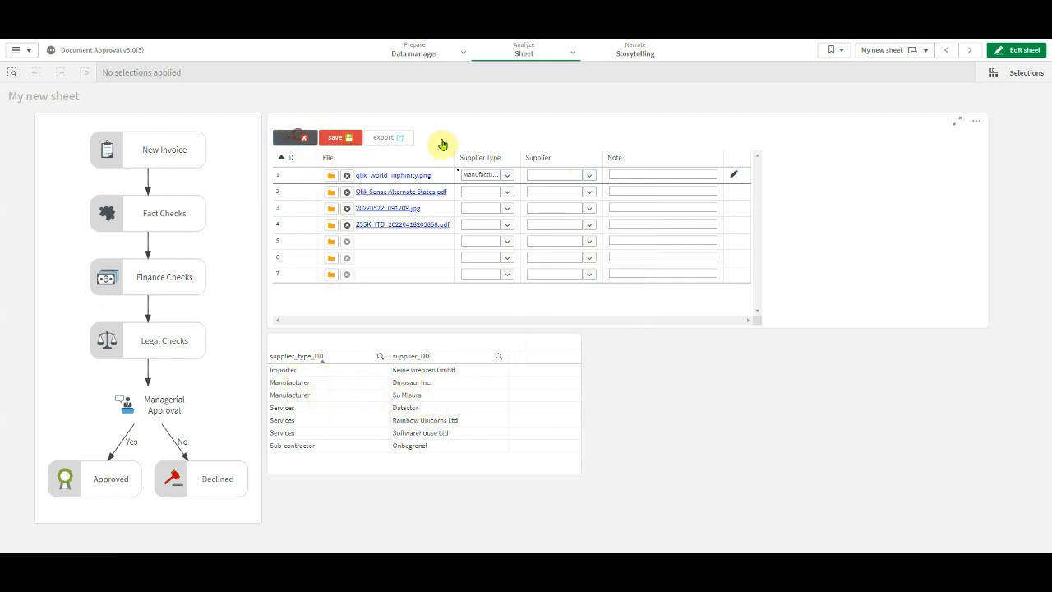
# Return to sheet editing, open the Supplier field's options expression, and enlarge the browser zoom to 150%
pyautogui.click(1007, 53)
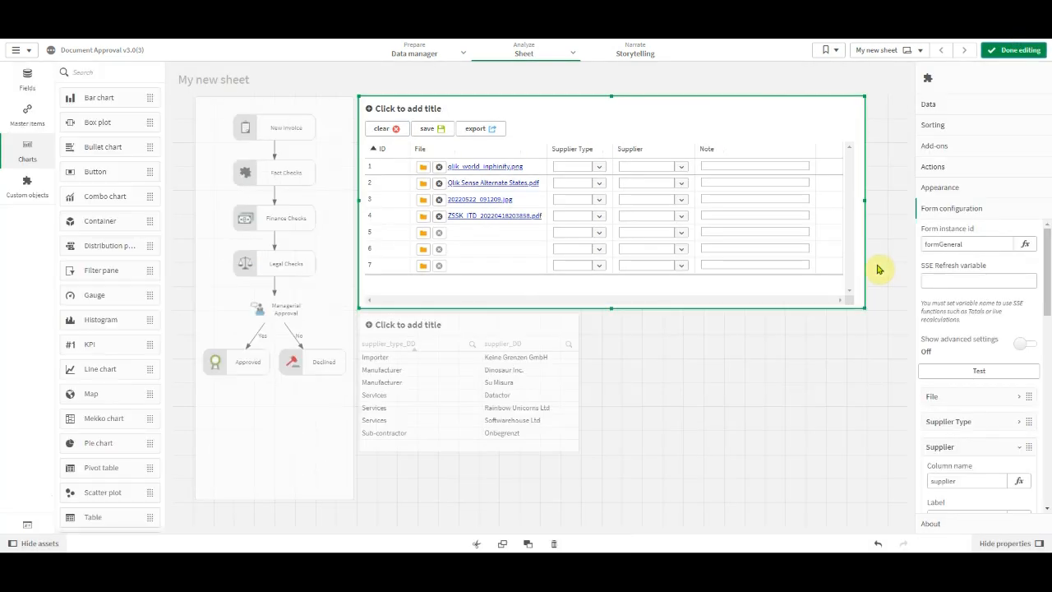
pyautogui.scroll(-4, 991, 436)
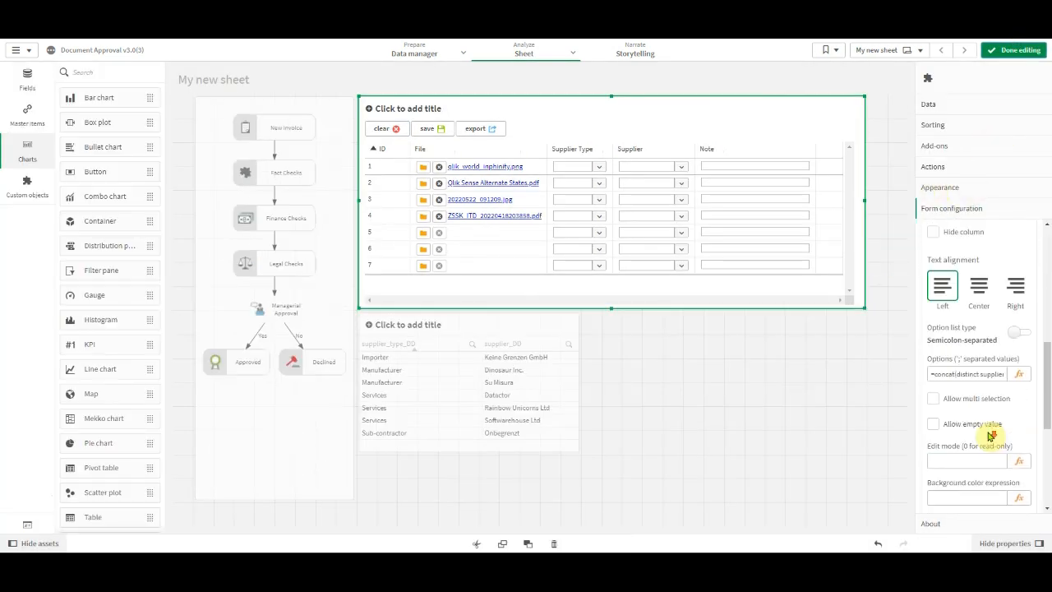
pyautogui.click(1015, 377)
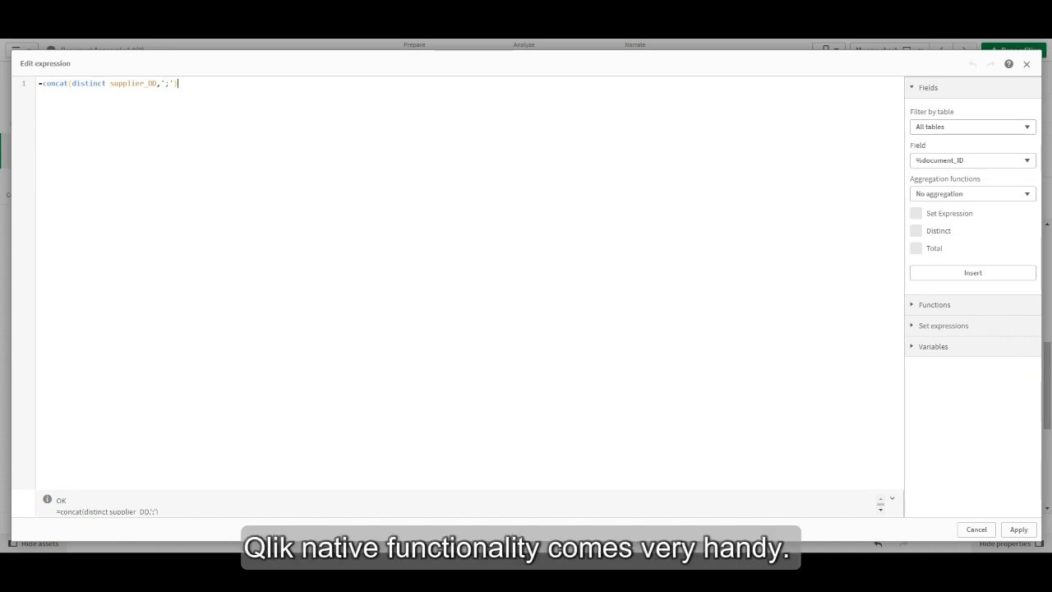
pyautogui.click(1038, 31)
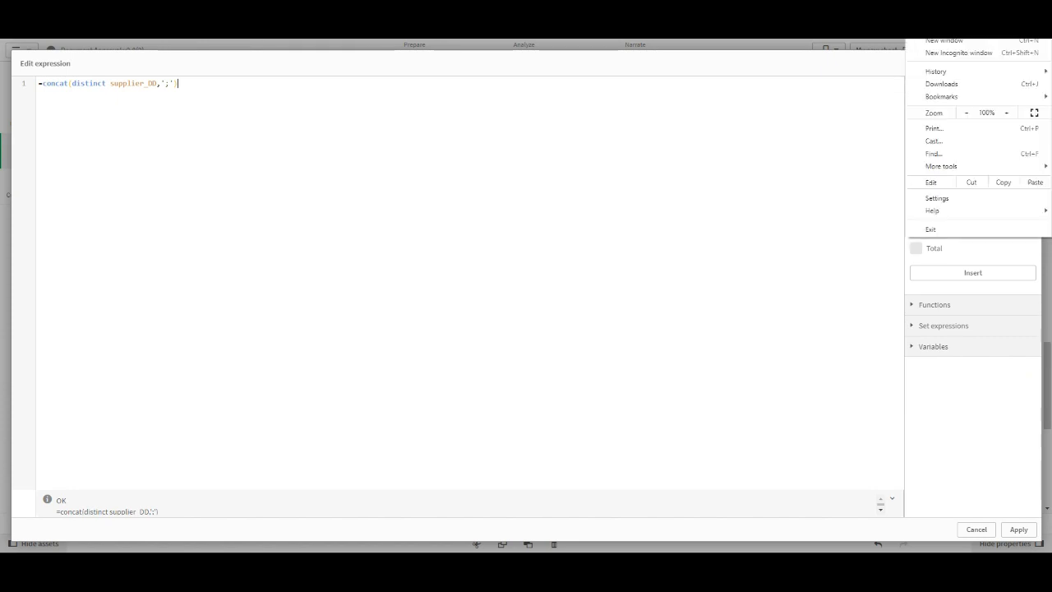
pyautogui.click(1007, 113)
pyautogui.click(1007, 113)
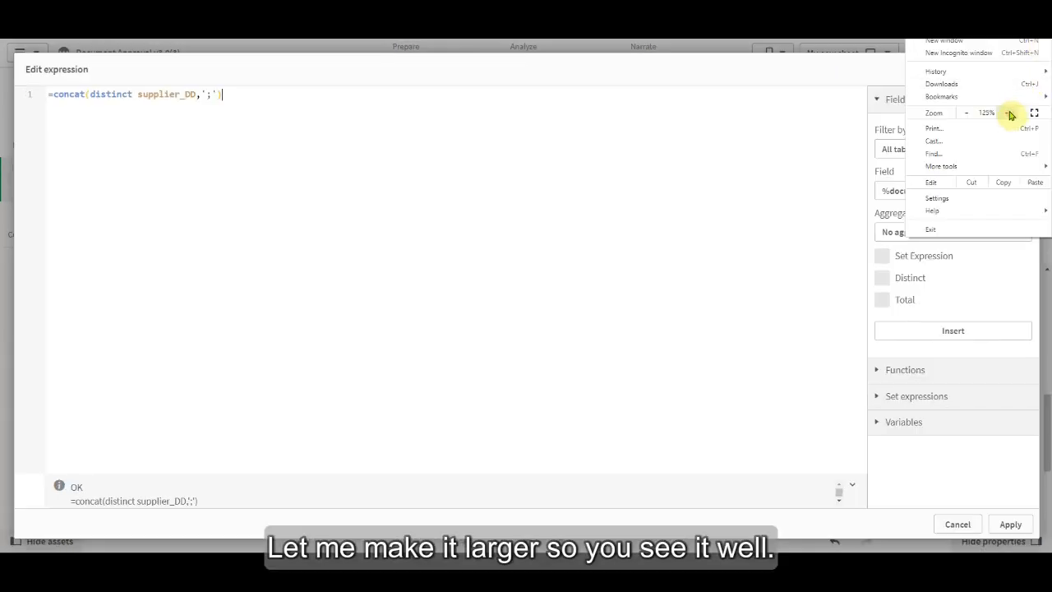
pyautogui.click(1007, 112)
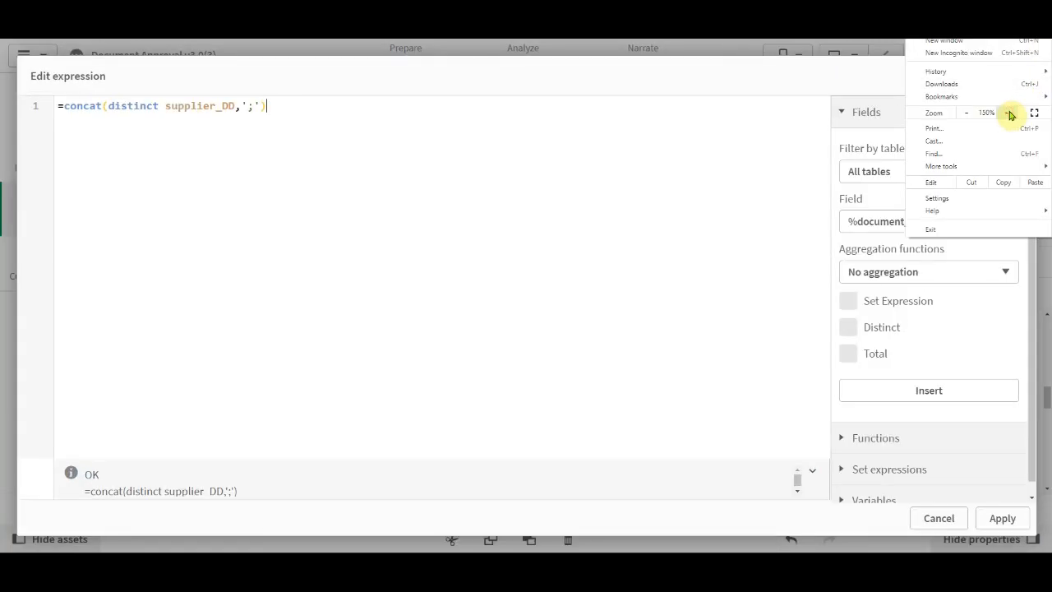
pyautogui.click(505, 190)
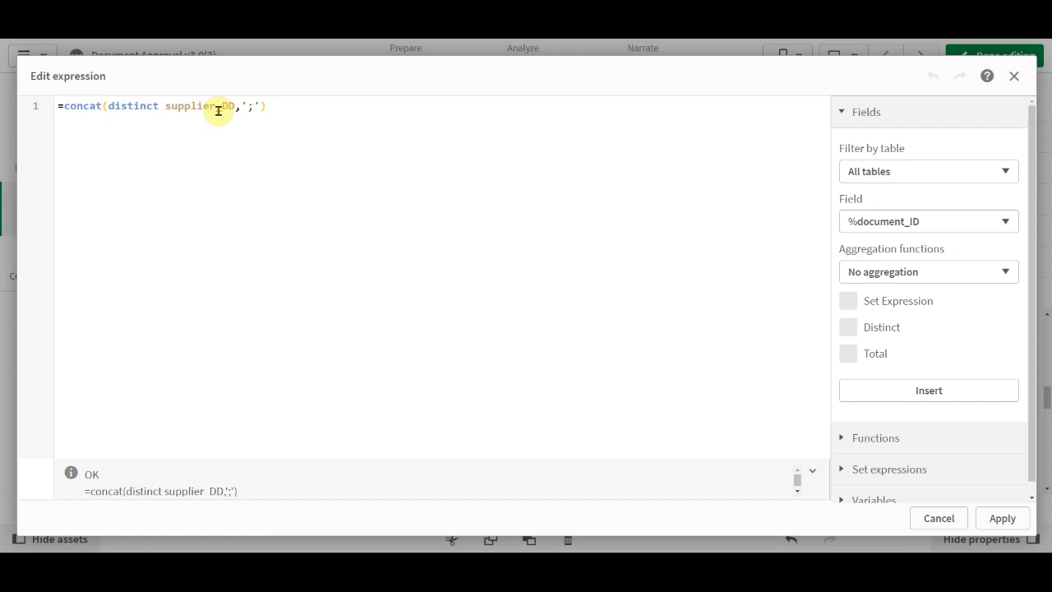
# Insert the set modifier {<supplier_type_DD={}>} before supplier_DD in the Supplier options expression and apply it
pyautogui.click(167, 105)
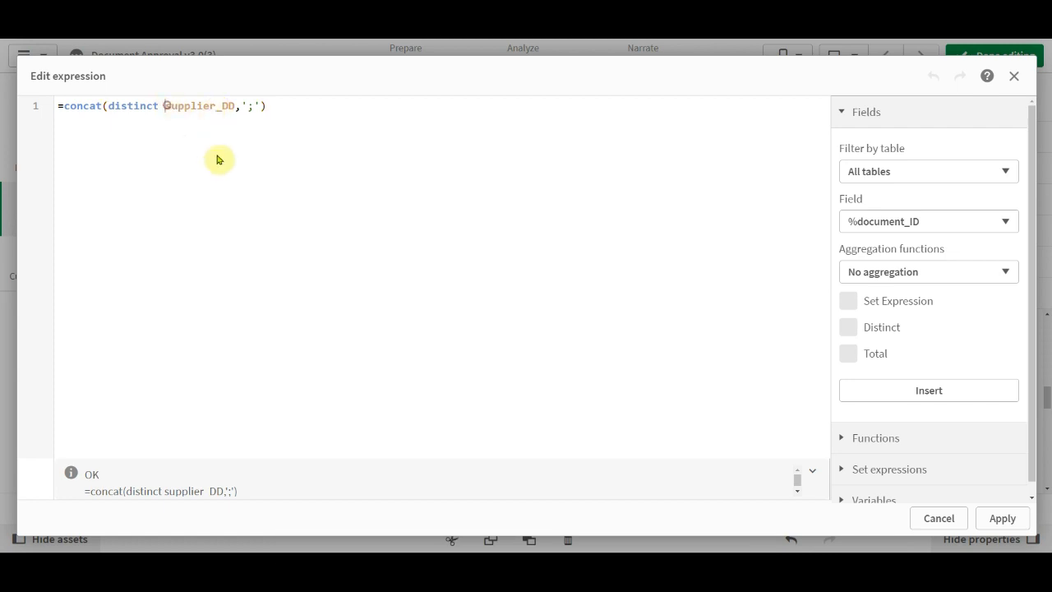
pyautogui.write('{')
pyautogui.write('<supp')
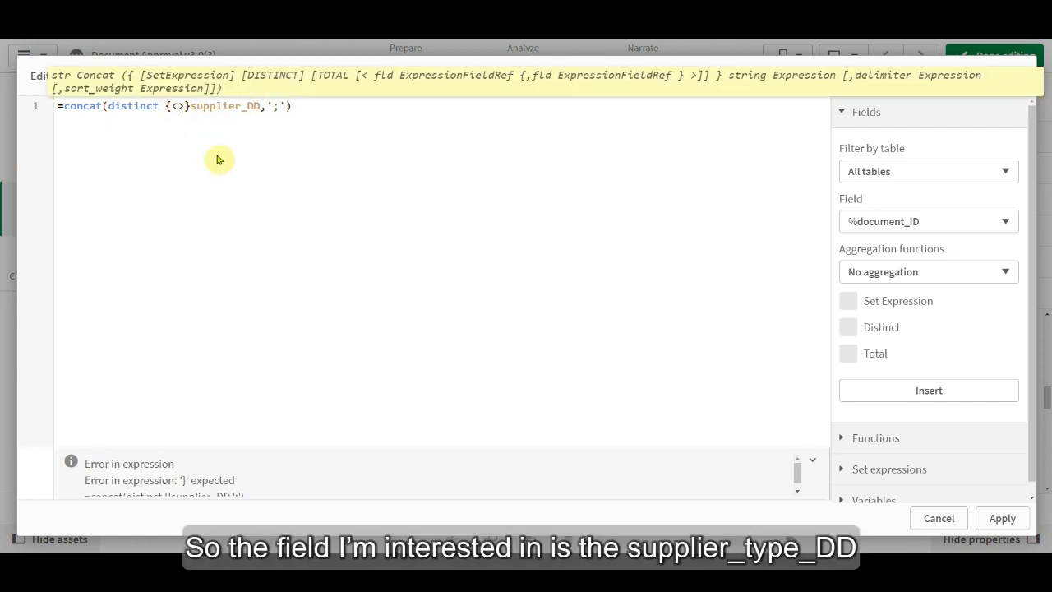
pyautogui.write('lier')
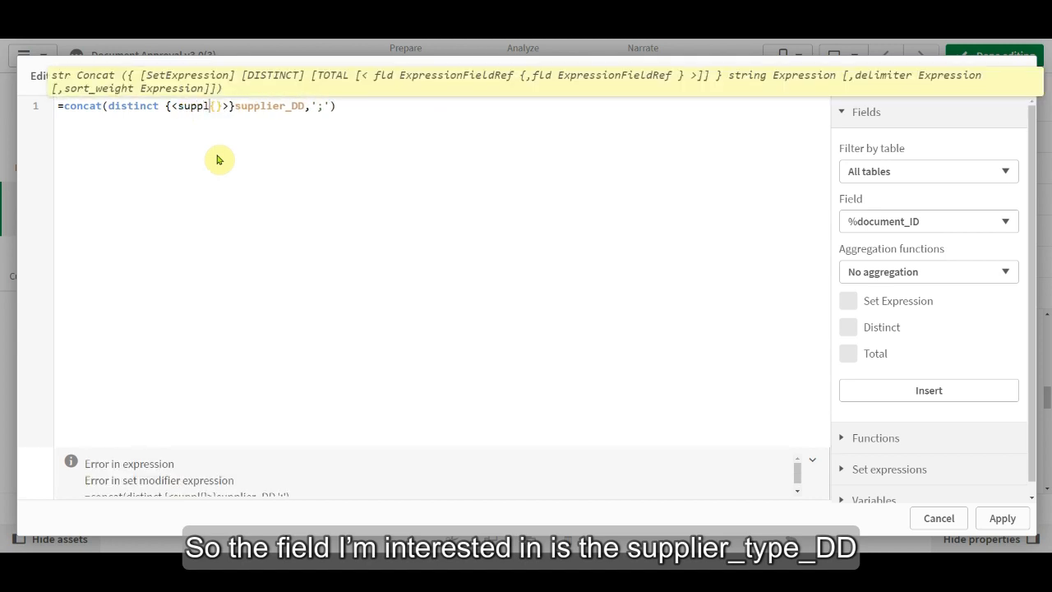
pyautogui.write('_type')
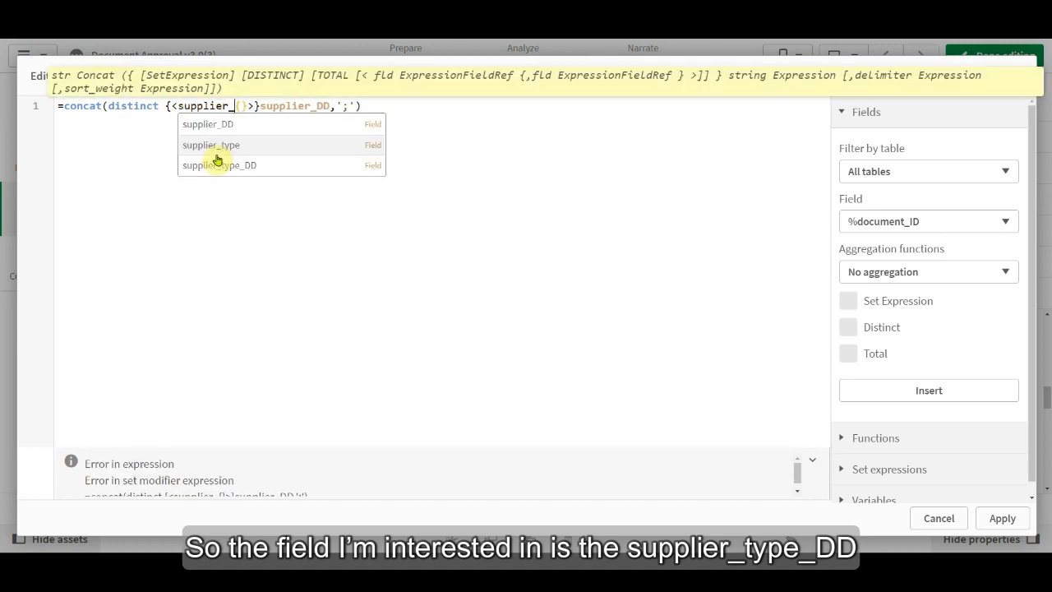
pyautogui.write('_DD')
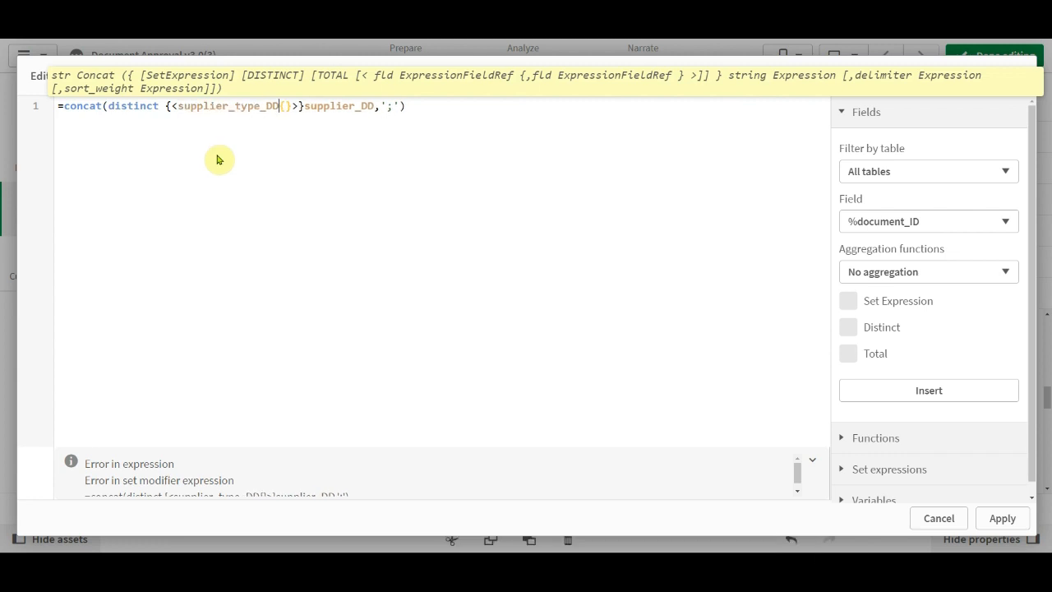
pyautogui.write('=')
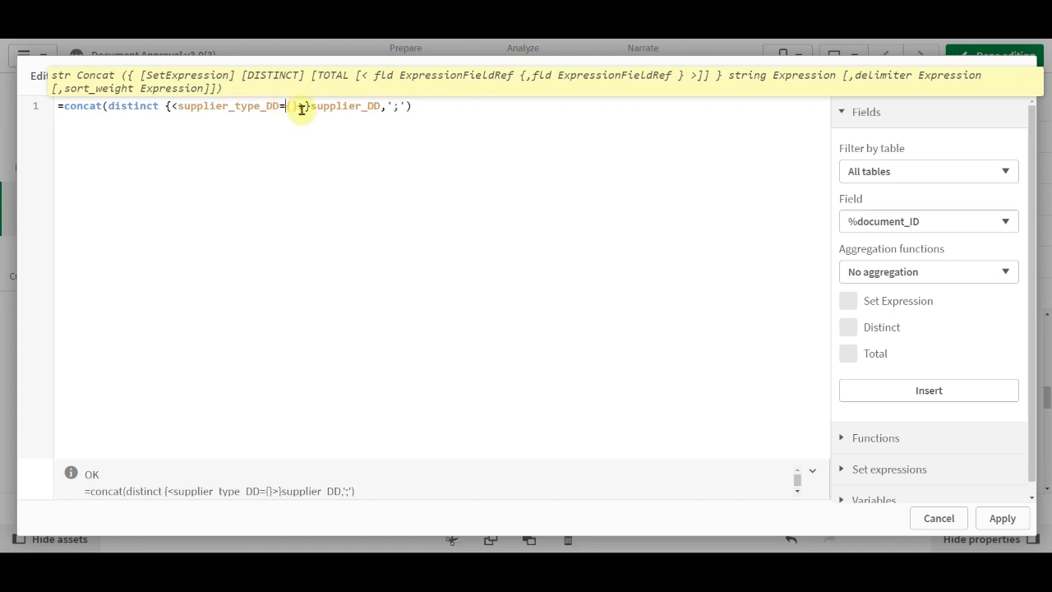
pyautogui.click(1006, 518)
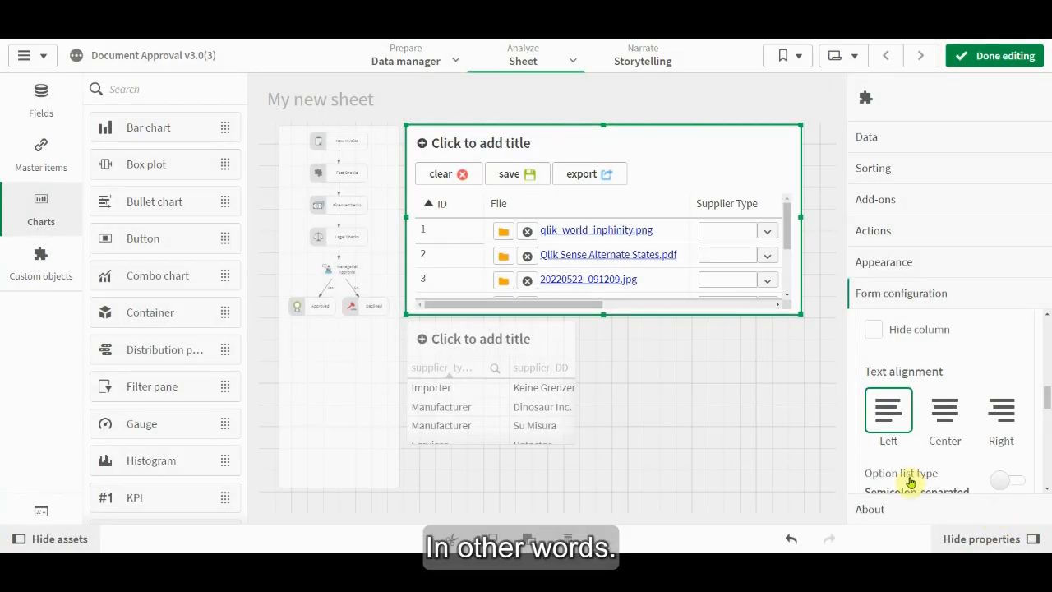
# Check the Supplier Type field's column name in the form configuration and view the first row's Supplier Type choices
pyautogui.scroll(4, 931, 411)
pyautogui.click(929, 404)
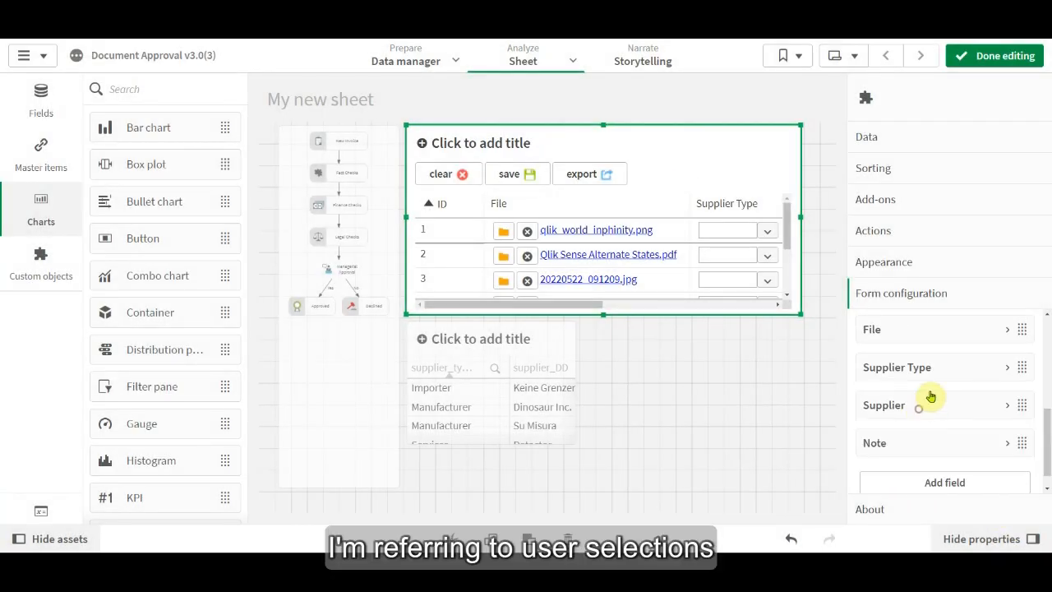
pyautogui.click(936, 369)
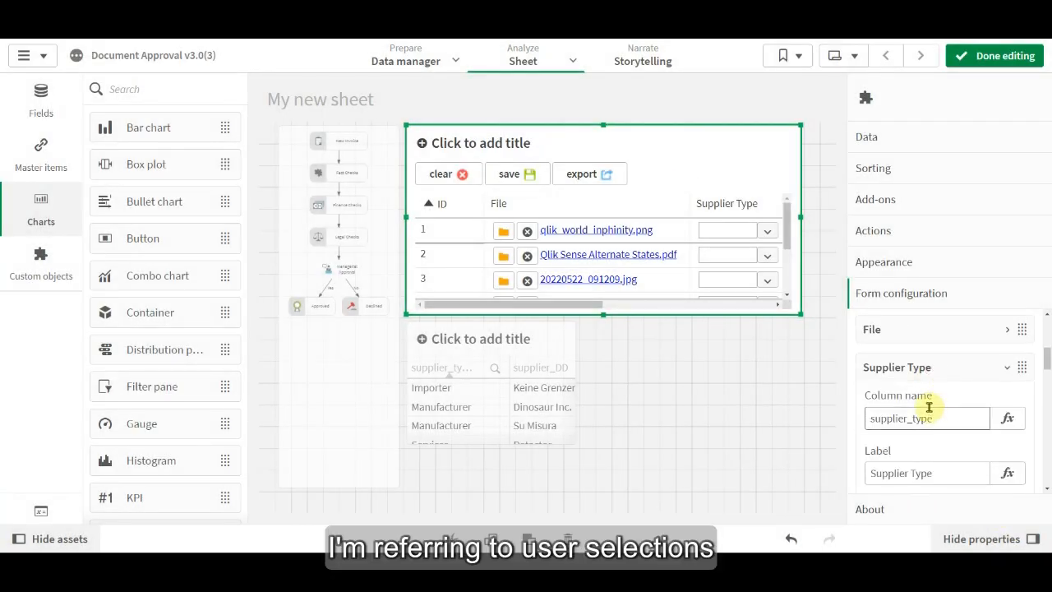
pyautogui.click(766, 232)
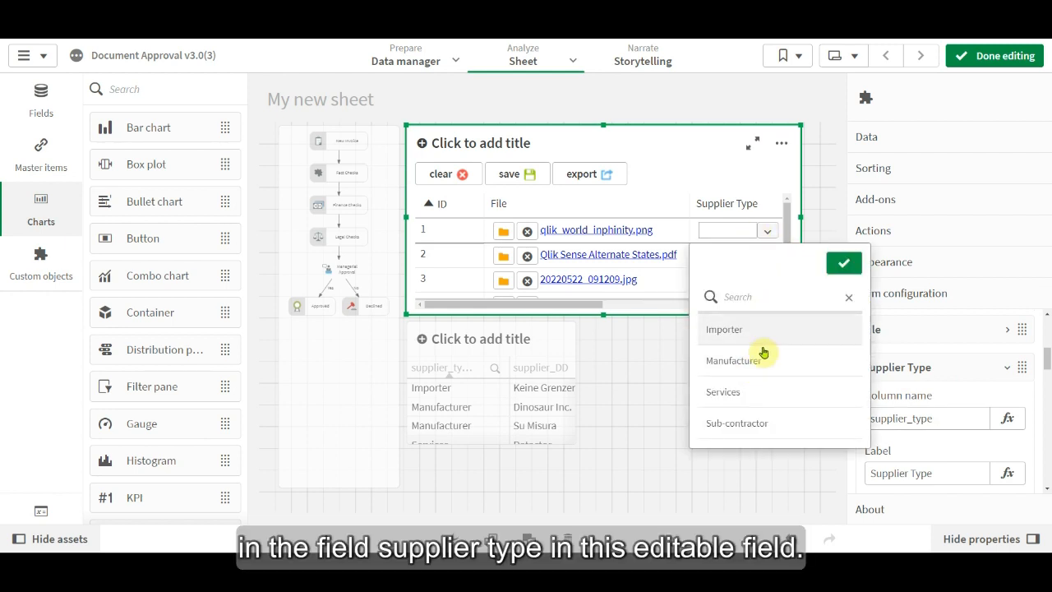
pyautogui.click(944, 421)
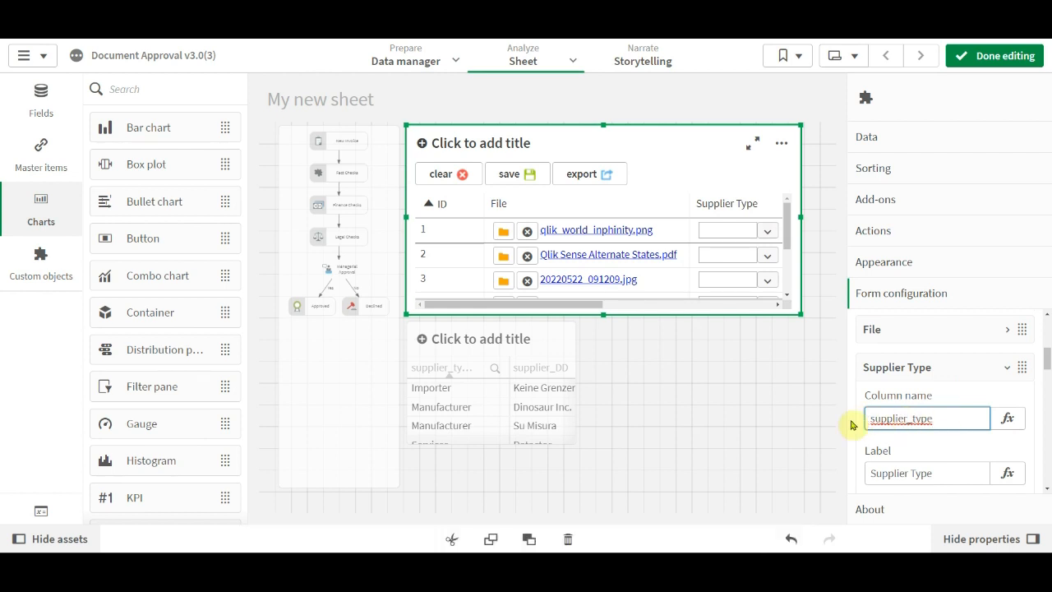
pyautogui.click(924, 369)
# Set the supplier_type_DD modifier value to '$(row.supplier_type)' in the Supplier field's options expression and apply it
pyautogui.click(924, 405)
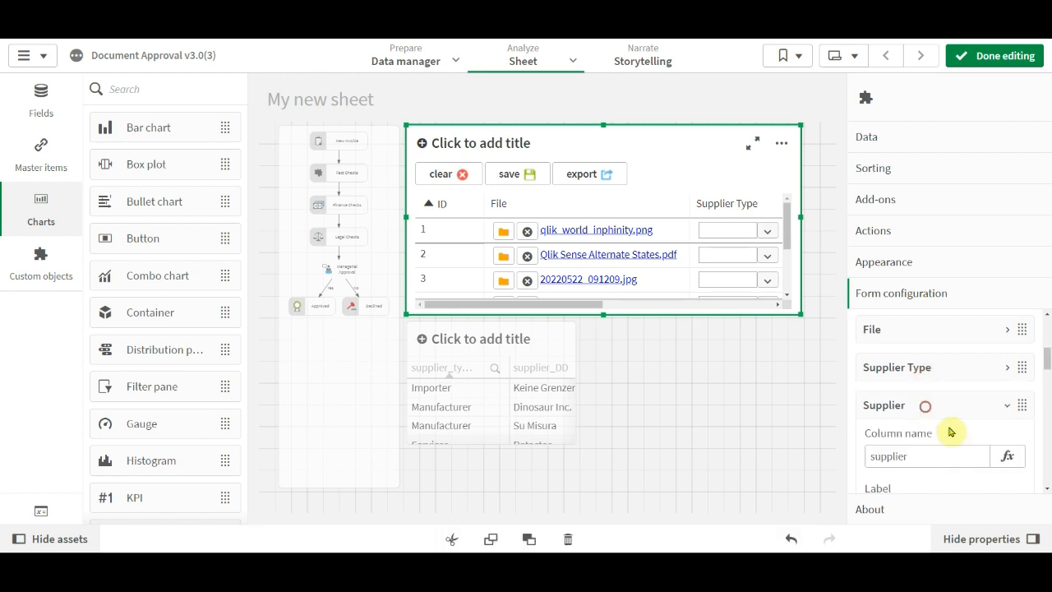
pyautogui.scroll(-5, 953, 436)
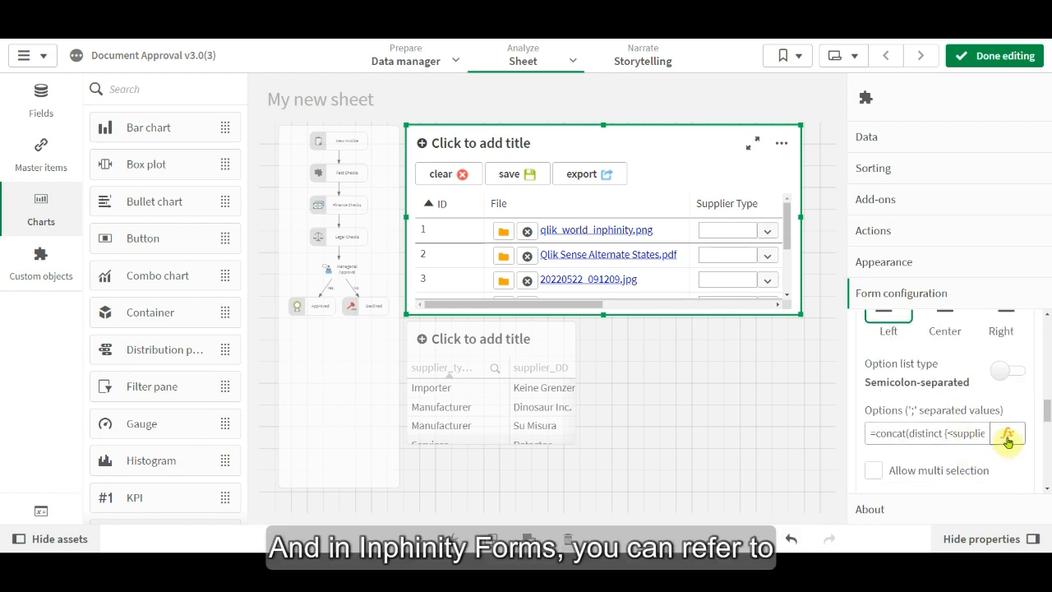
pyautogui.click(1008, 441)
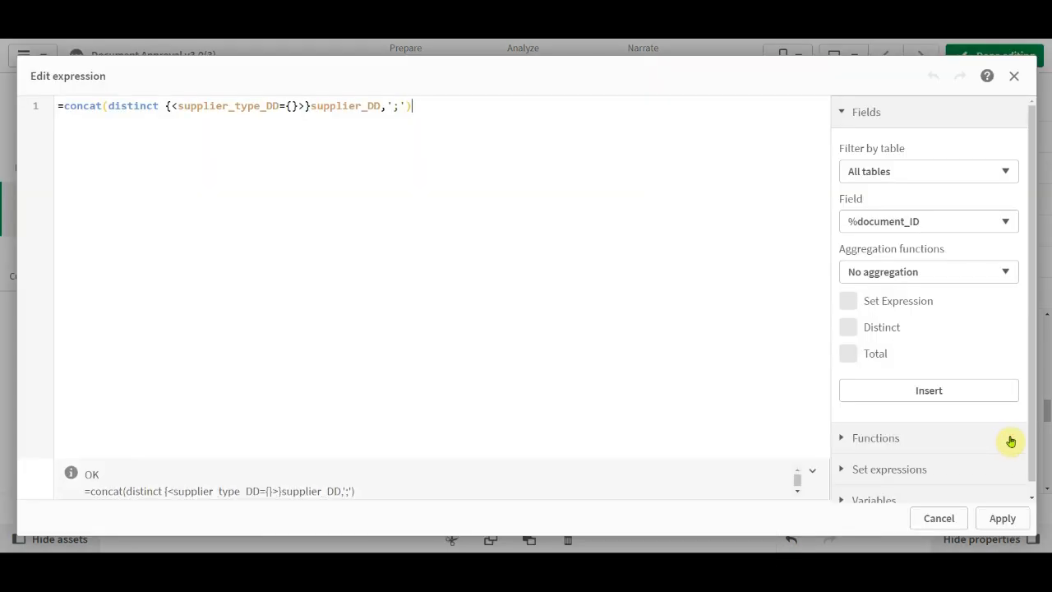
pyautogui.click(289, 106)
pyautogui.write("'$(")
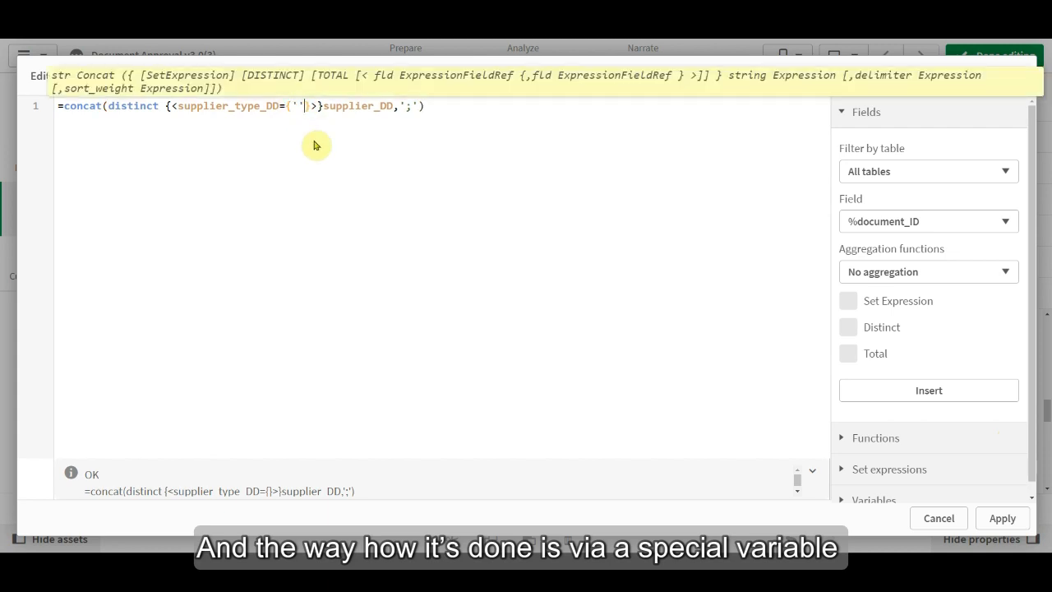
pyautogui.write('row.')
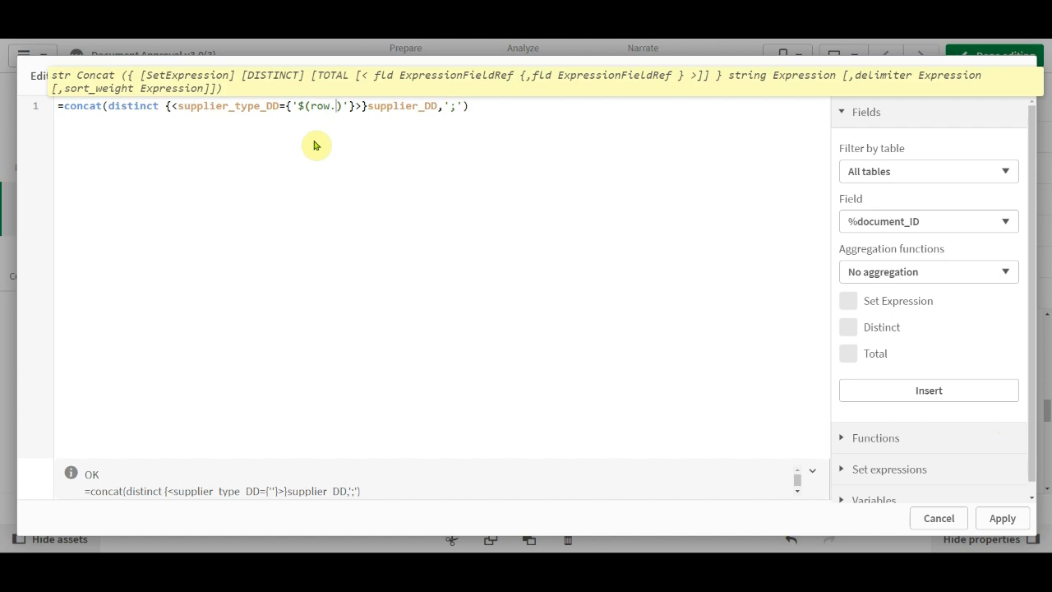
pyautogui.write('supplier_type')
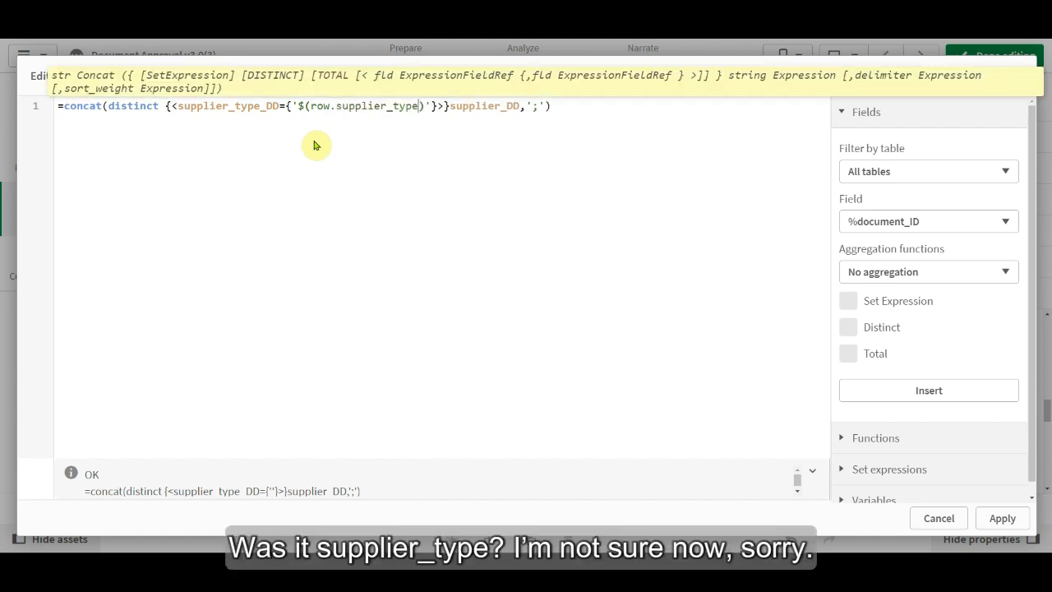
pyautogui.click(1002, 518)
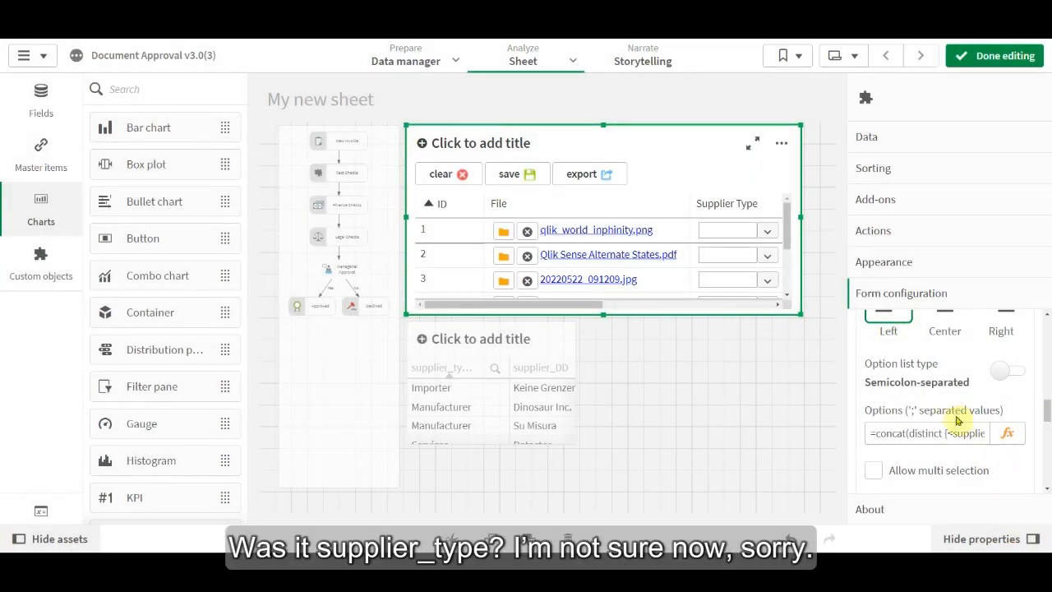
# Recheck the Supplier Type field's column name against the row variable used in the Supplier options expression
pyautogui.scroll(6, 957, 419)
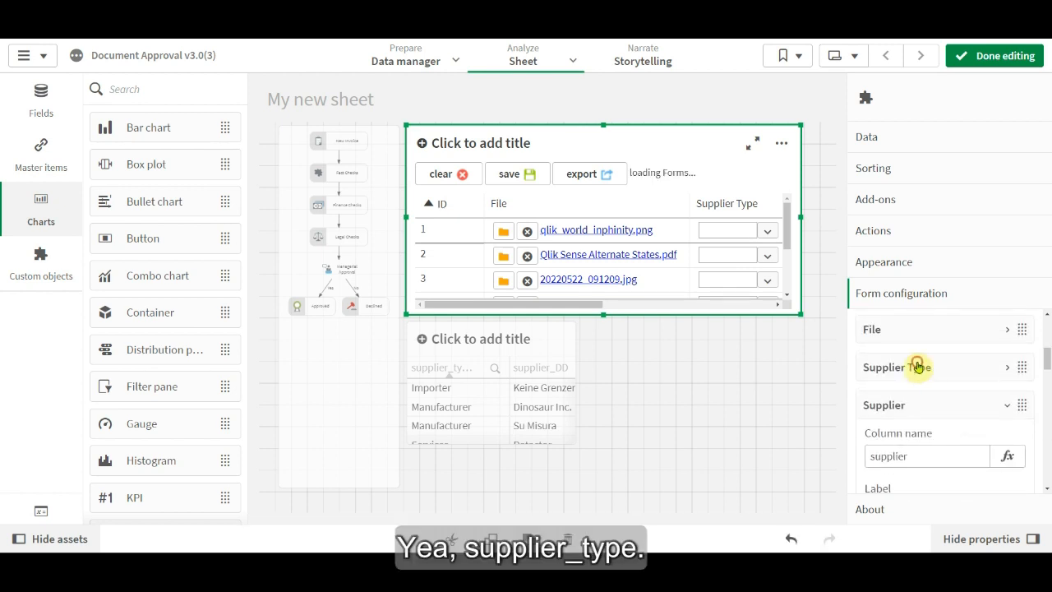
pyautogui.click(917, 366)
pyautogui.click(915, 369)
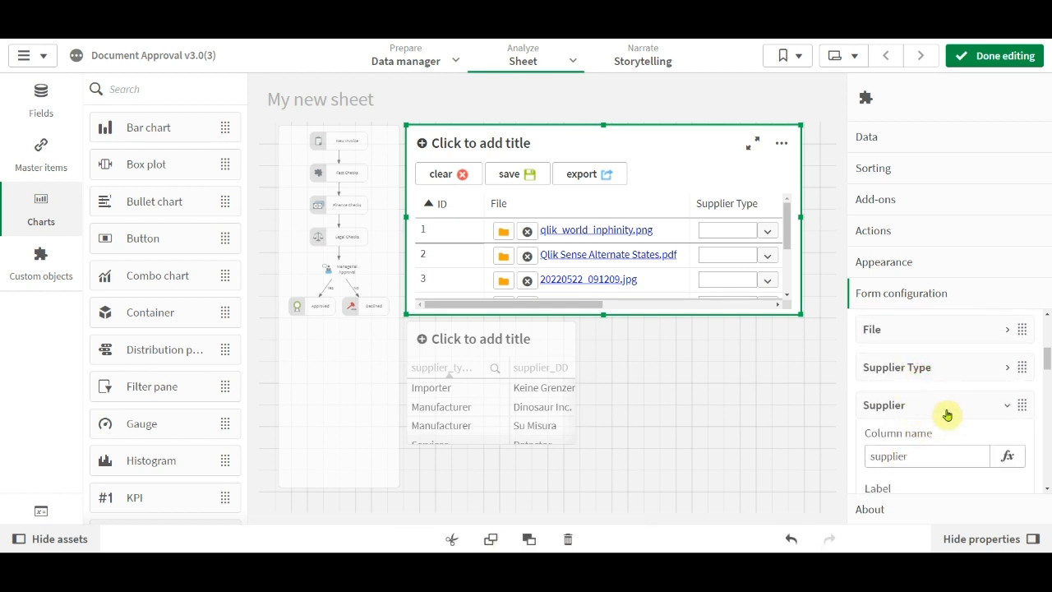
pyautogui.scroll(-5, 946, 415)
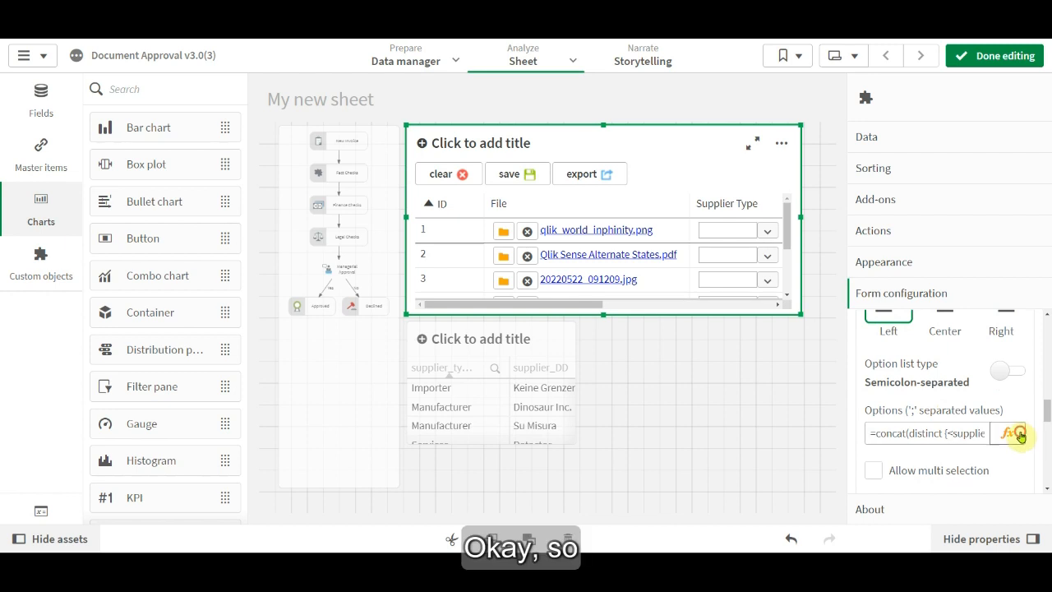
pyautogui.click(1019, 436)
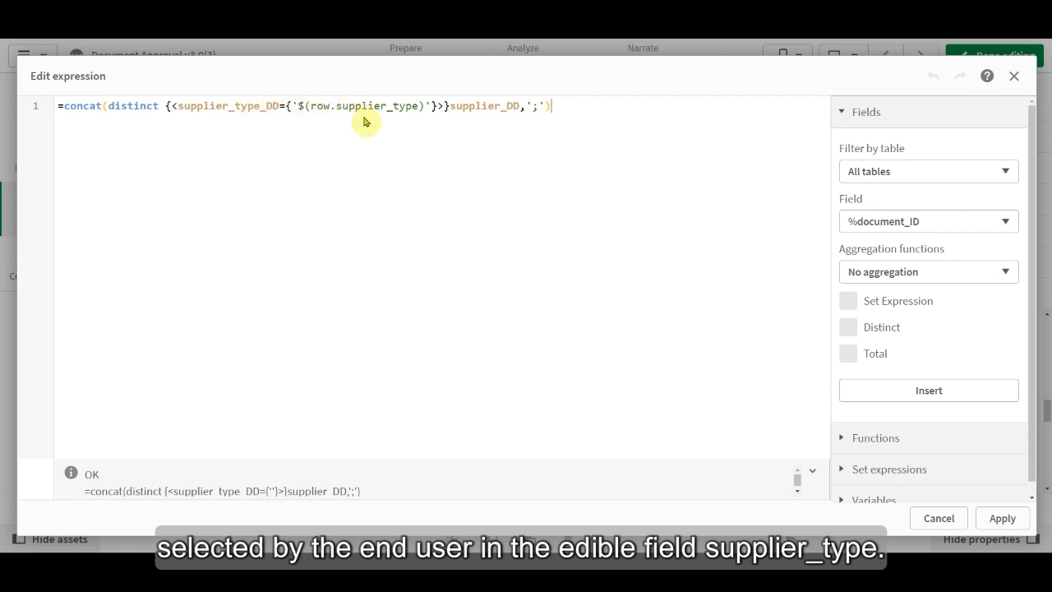
pyautogui.click(1002, 518)
# Reduce the browser zoom, and choose Manufacturer as Supplier Type and Dinosaur Inc. as Supplier in the first row
pyautogui.hotkey('alt', 'f')
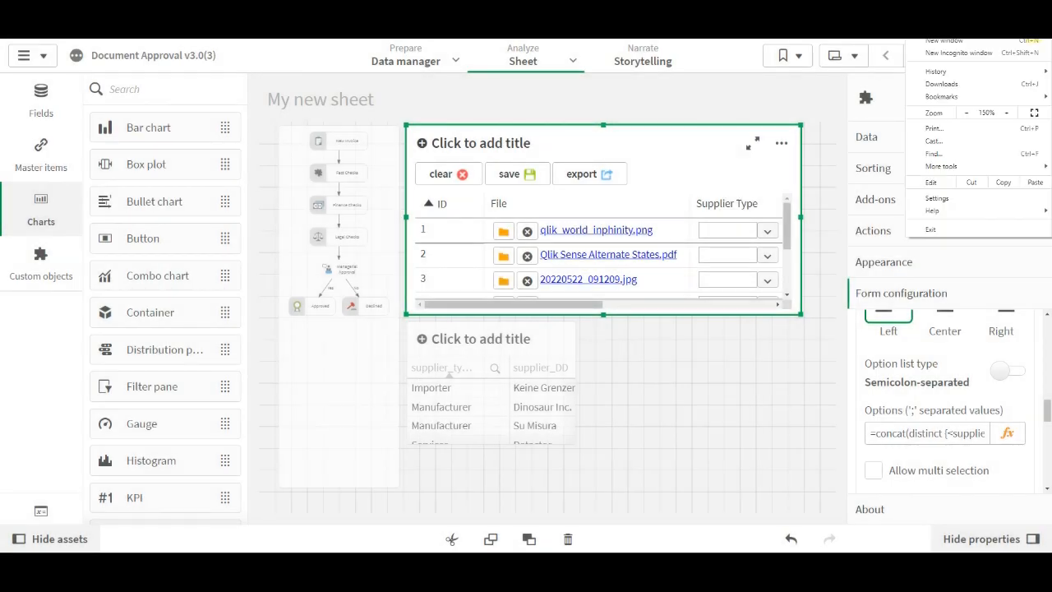
pyautogui.click(968, 115)
pyautogui.click(600, 168)
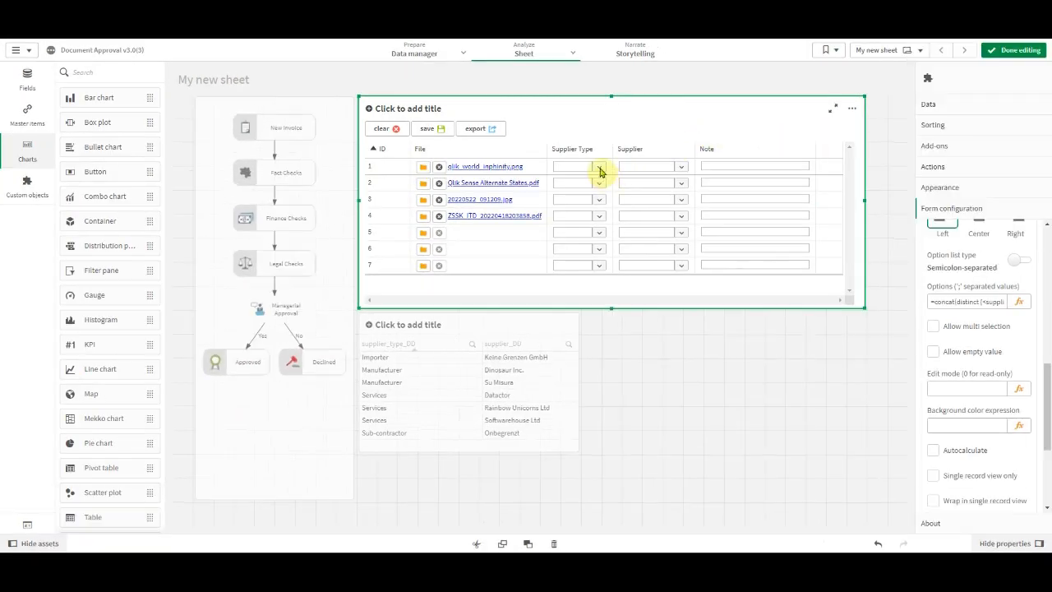
pyautogui.click(600, 168)
pyautogui.click(600, 251)
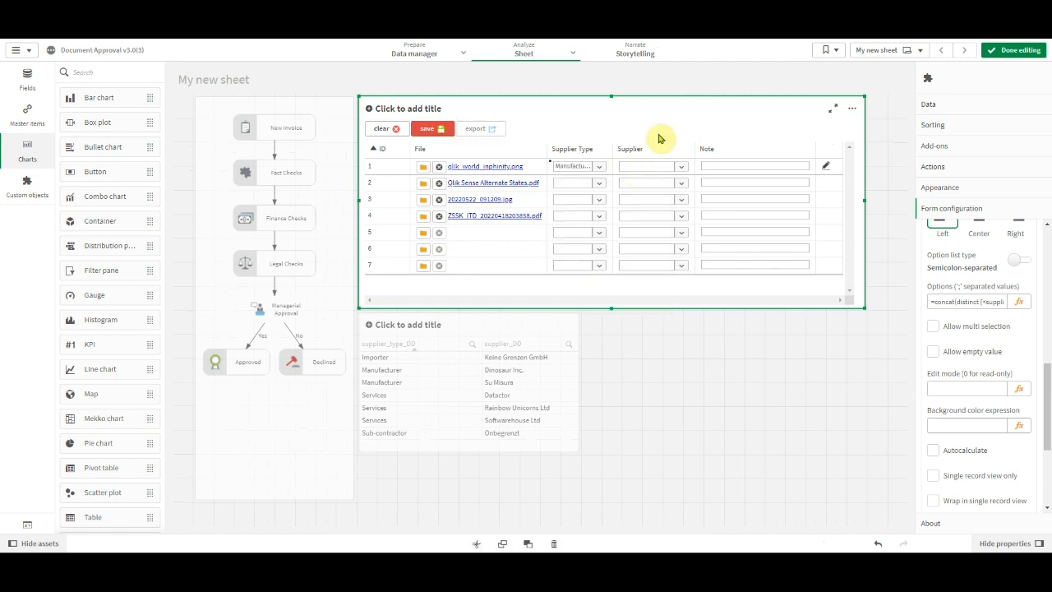
pyautogui.click(681, 169)
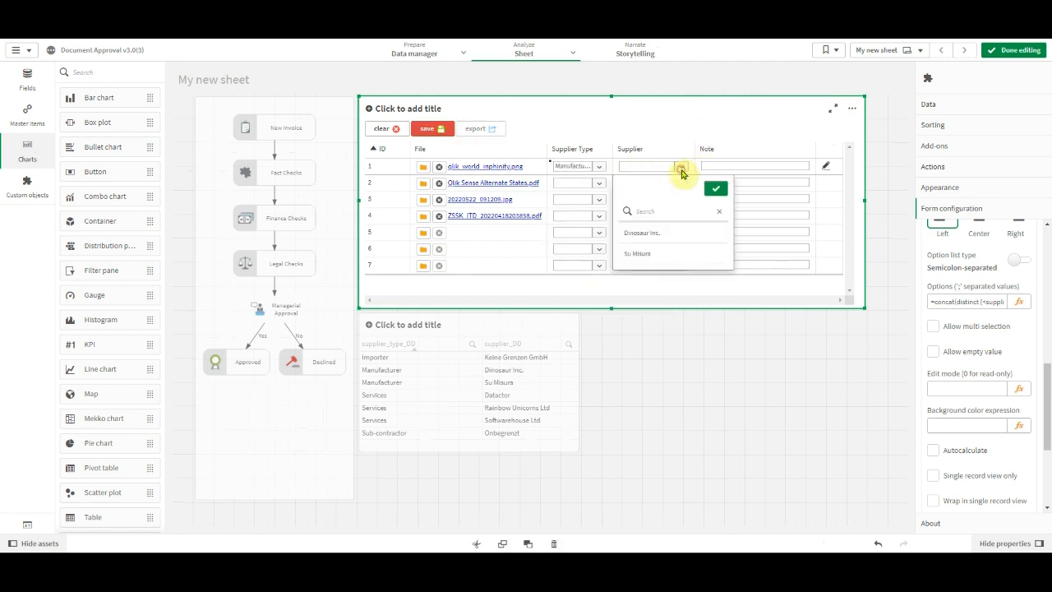
pyautogui.click(674, 236)
# Assign Services and Rainbow Unicorns Ltd to row 2, Sub-contractor and Onbegrenzt to row 3, and save the form
pyautogui.click(600, 185)
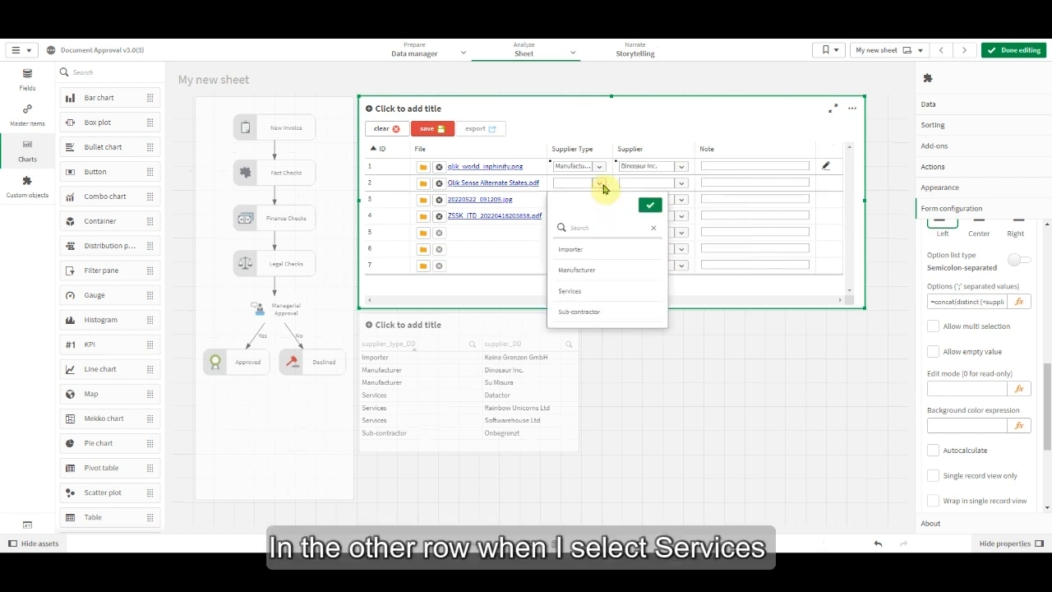
pyautogui.click(606, 292)
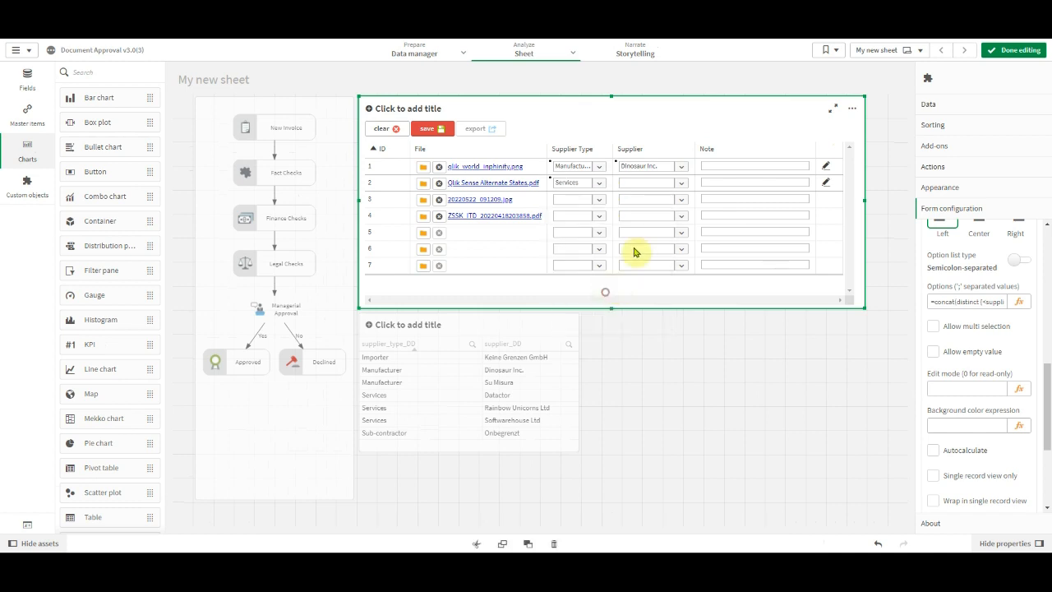
pyautogui.click(682, 183)
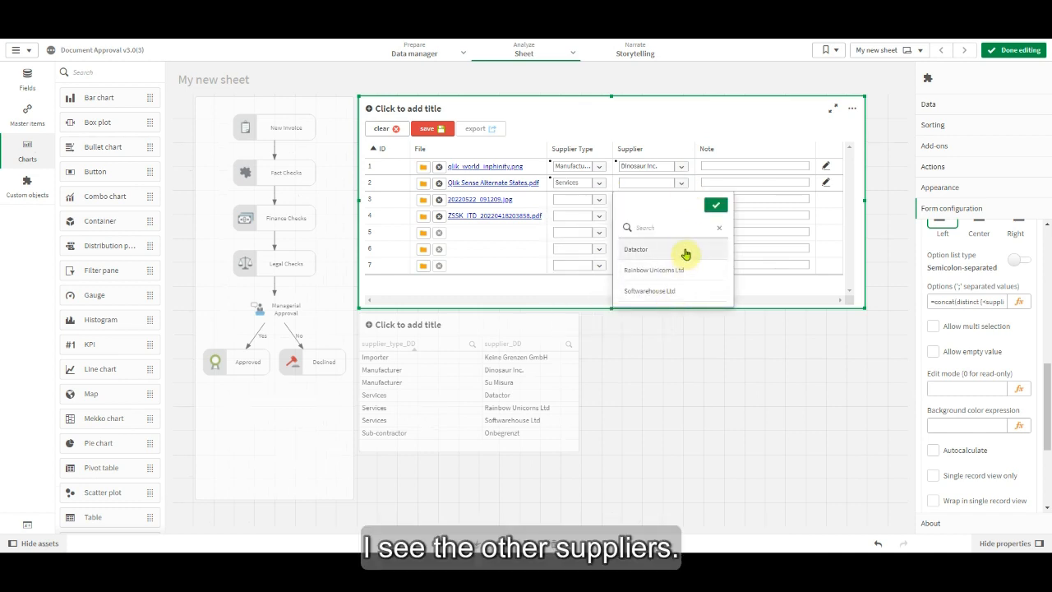
pyautogui.click(686, 271)
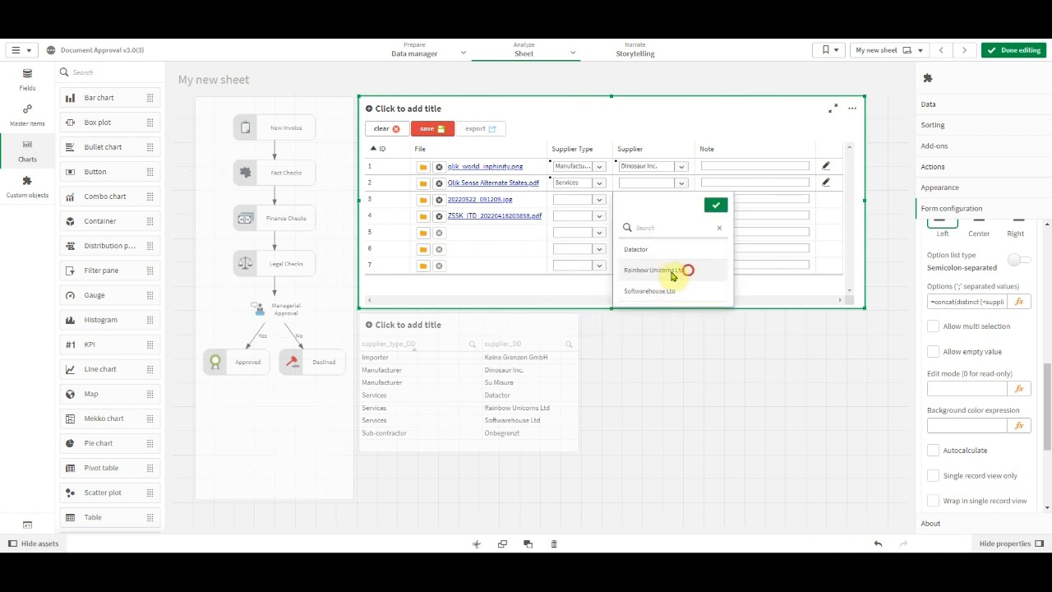
pyautogui.click(603, 205)
pyautogui.click(605, 327)
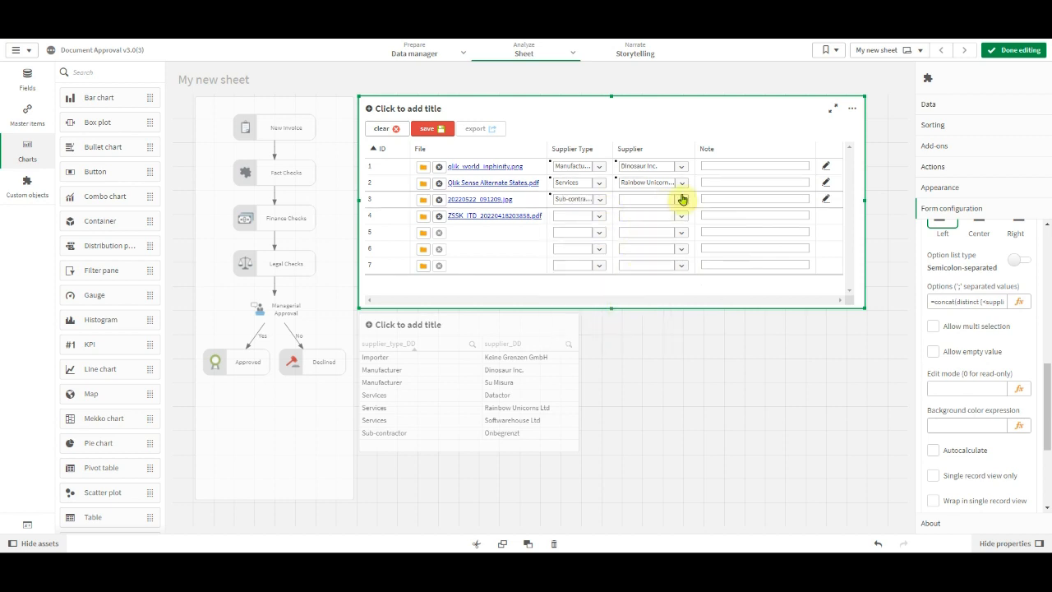
pyautogui.click(681, 199)
pyautogui.click(672, 267)
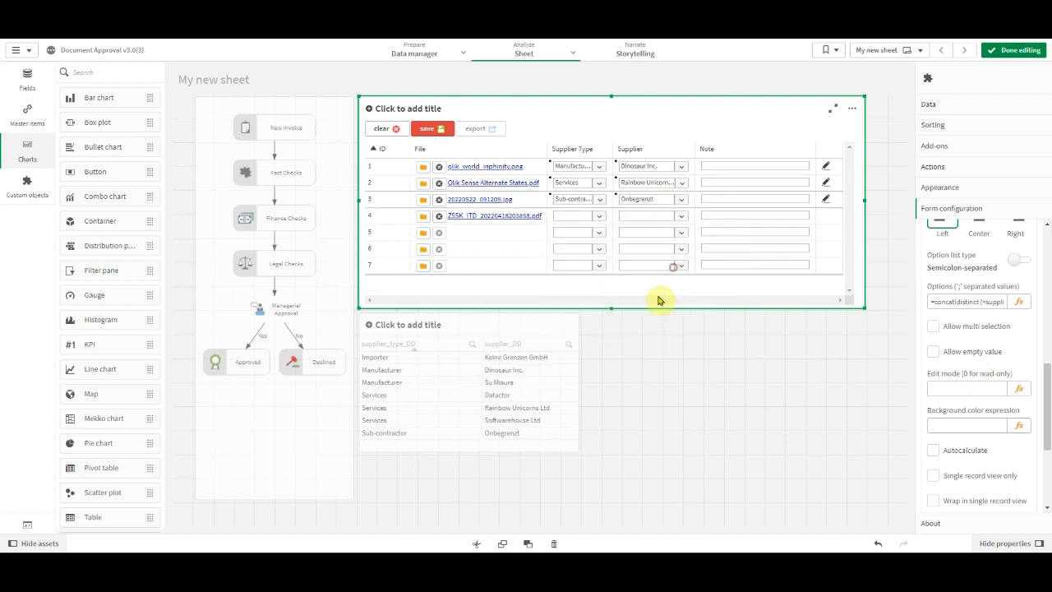
pyautogui.click(432, 128)
# Leave sheet editing and widen the form's Supplier Type and Supplier columns so their full values fit
pyautogui.click(1019, 49)
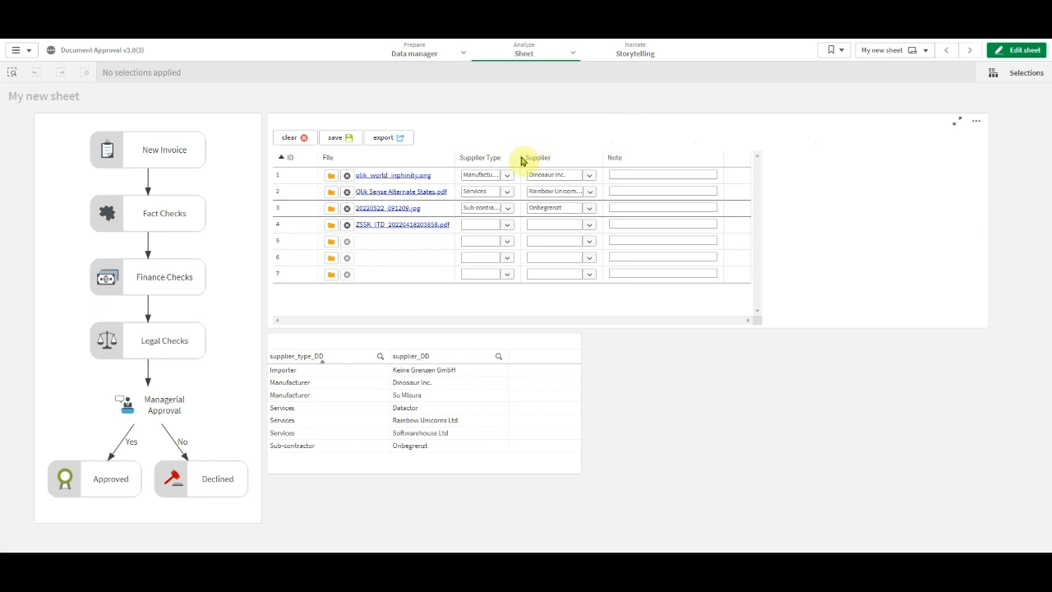
pyautogui.moveTo(516, 156); pyautogui.dragTo(543, 157)
pyautogui.moveTo(626, 157); pyautogui.dragTo(659, 162)
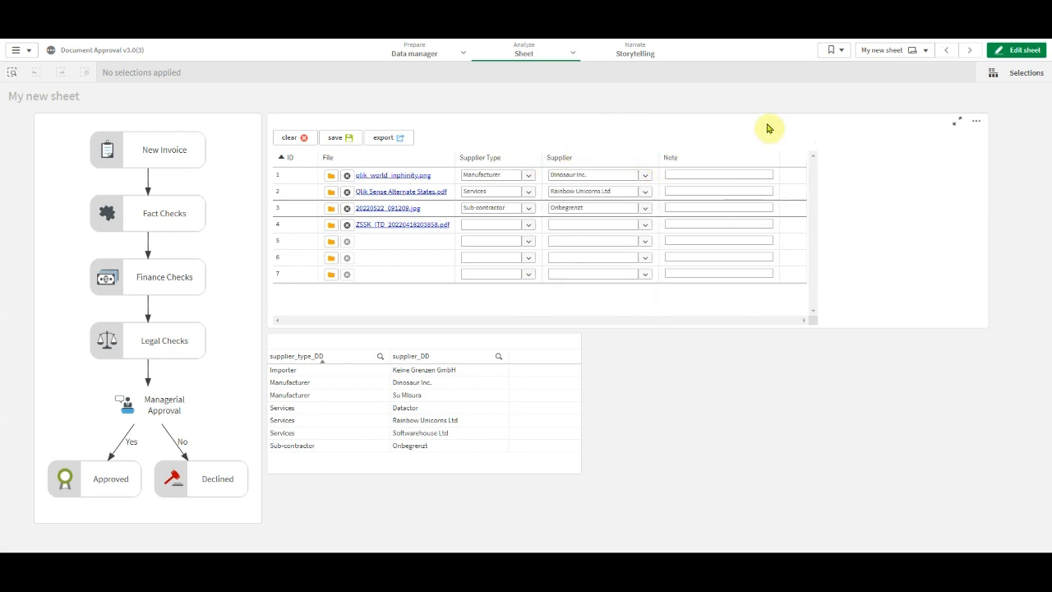
# Choose Importer as Supplier Type and Keine Grenzen GmbH as Supplier in the fourth row
pyautogui.click(528, 226)
pyautogui.click(518, 291)
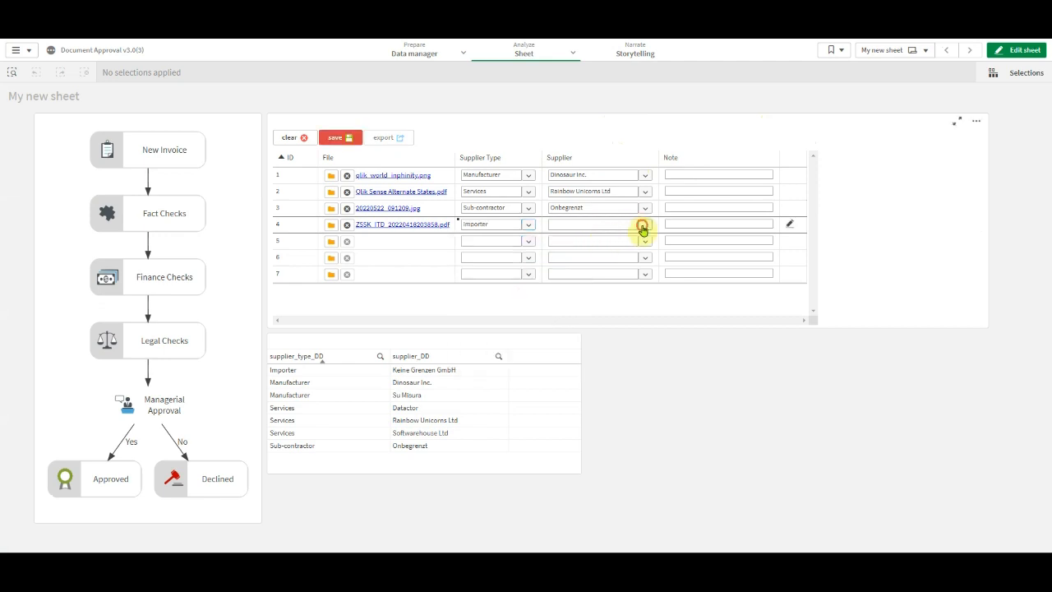
pyautogui.click(643, 224)
pyautogui.click(629, 291)
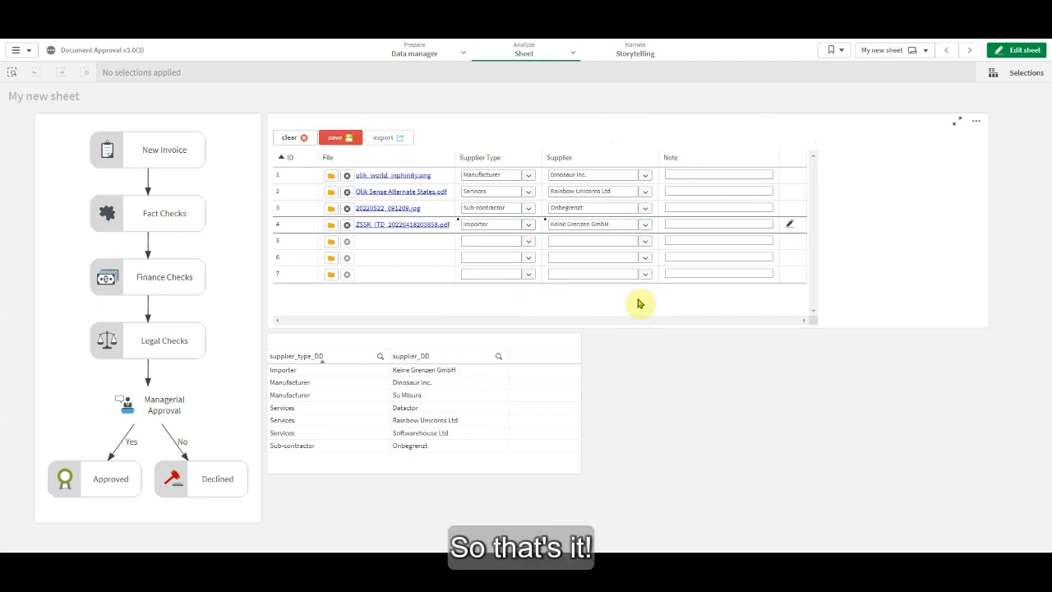